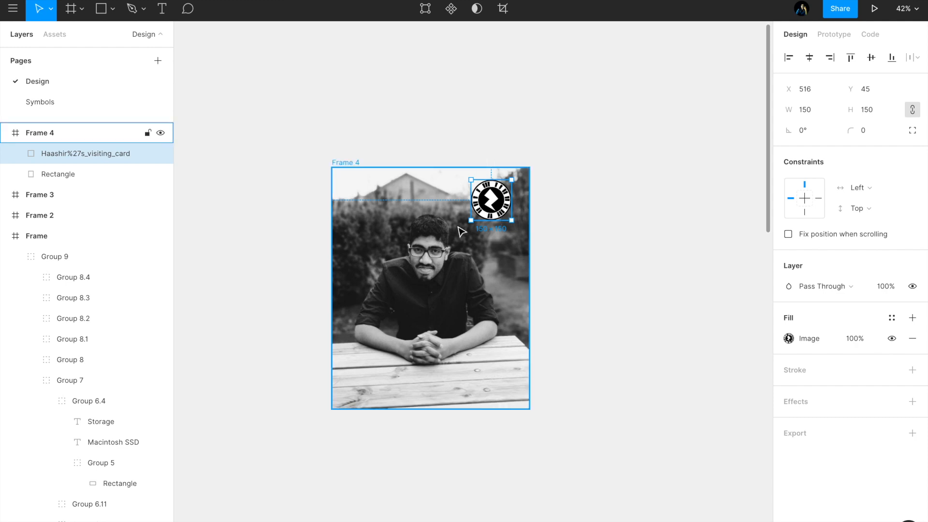
{"action": "left_click", "coordinate": [370, 148]}
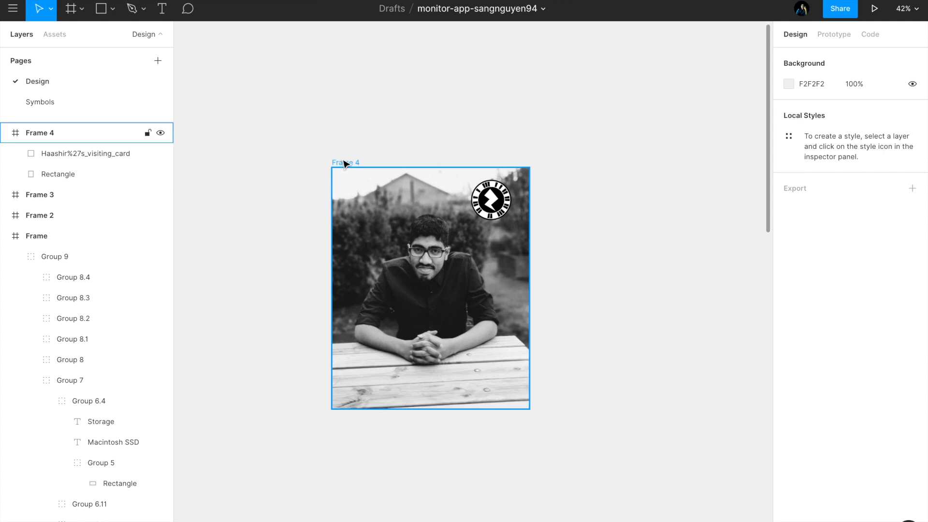
{"action": "left_click", "coordinate": [346, 164]}
{"action": "left_click", "coordinate": [385, 134]}
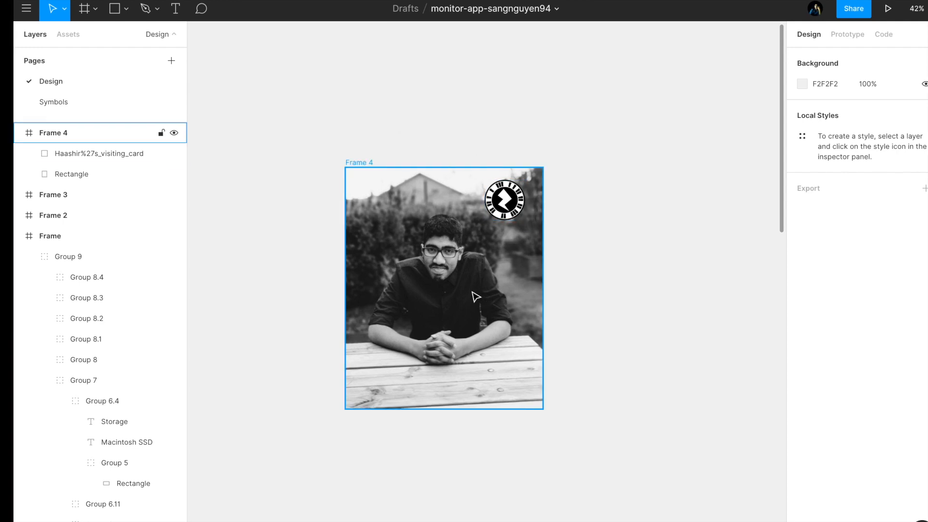
{"action": "left_click", "coordinate": [513, 213]}
{"action": "left_click", "coordinate": [579, 221]}
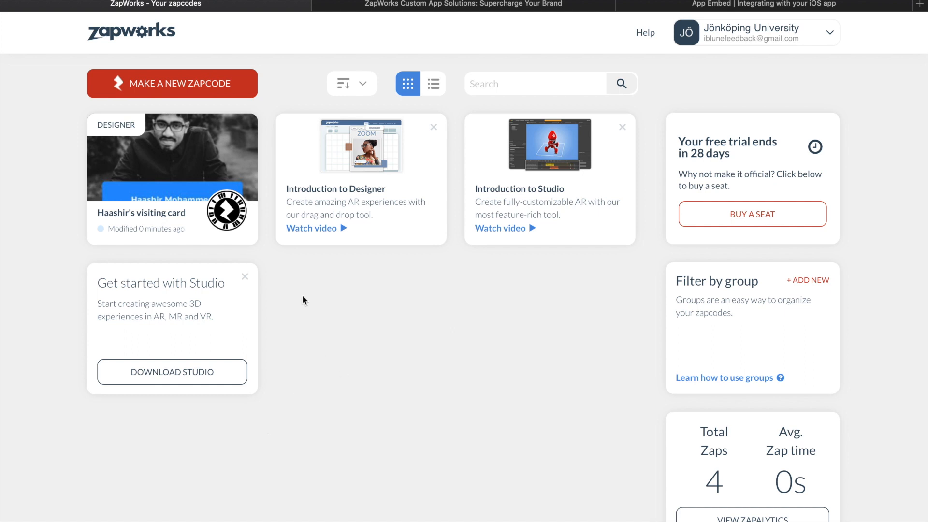
Step: Switch to the ZapWorks Custom App Solutions page in the browser and view its introduction and header links
{"action": "key", "text": "super+l"}
{"action": "left_click", "coordinate": [209, 43]}
{"action": "left_click", "coordinate": [367, 11]}
{"action": "scroll", "coordinate": [314, 149], "scroll_direction": "down", "scroll_amount": 1}
{"action": "scroll", "coordinate": [314, 149], "scroll_direction": "up", "scroll_amount": 1}
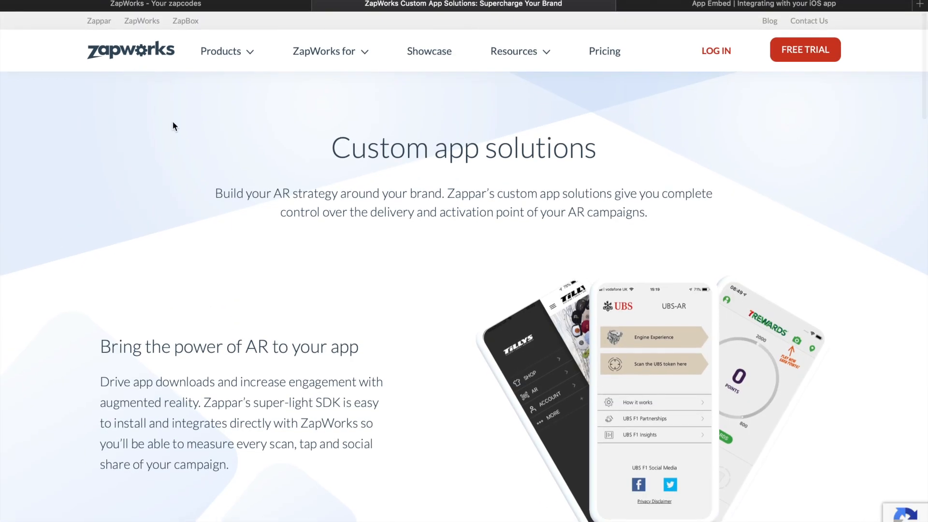
{"action": "scroll", "coordinate": [90, 22], "scroll_direction": "up", "scroll_amount": 5}
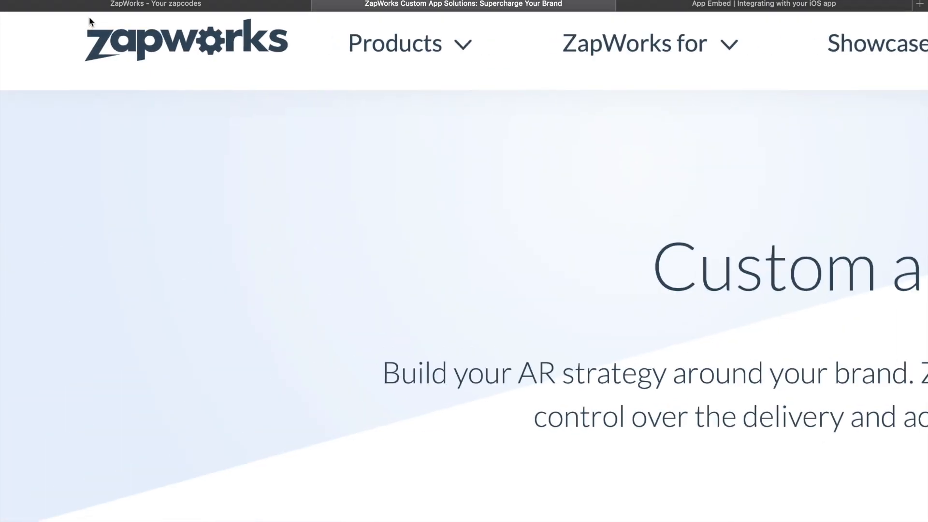
{"action": "scroll", "coordinate": [89, 20], "scroll_direction": "up", "scroll_amount": 2}
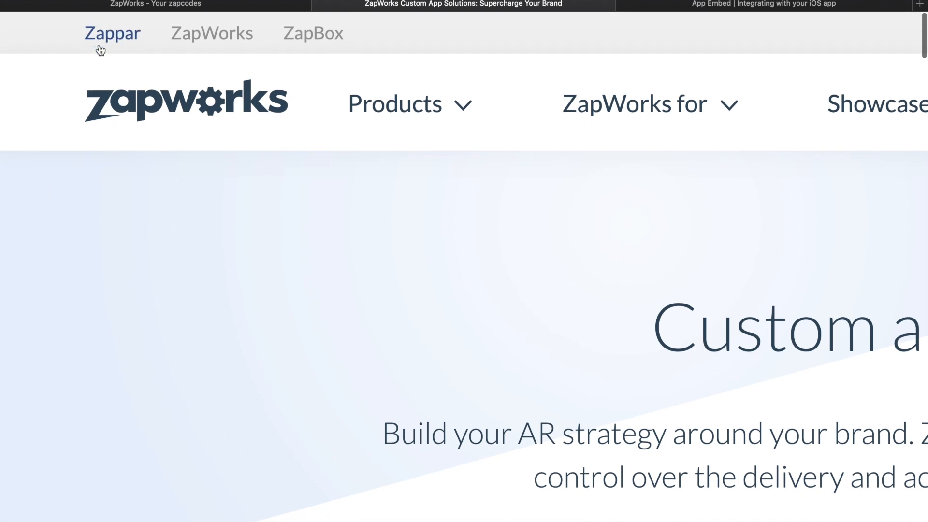
{"action": "scroll", "coordinate": [114, 145], "scroll_direction": "down", "scroll_amount": 5}
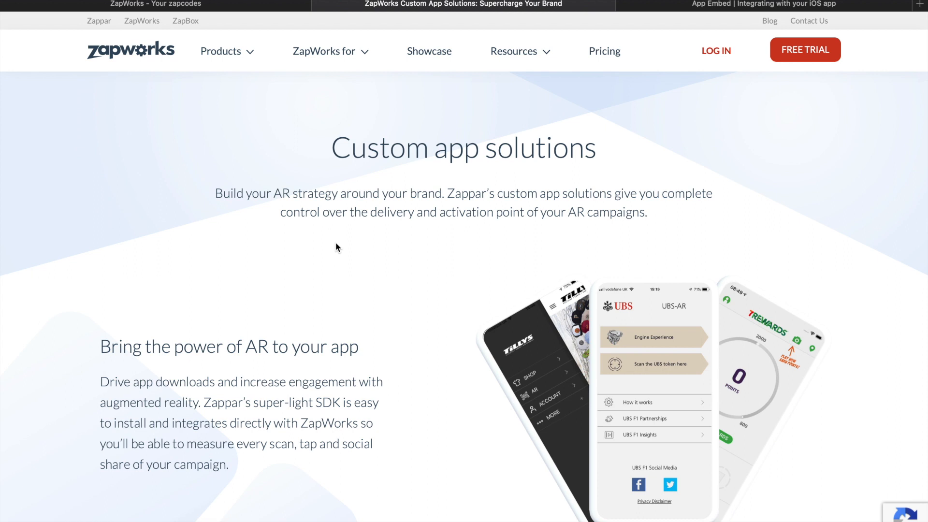
Step: Read through the custom app solutions page from the introduction down to the contact form
{"action": "scroll", "coordinate": [336, 242], "scroll_direction": "down", "scroll_amount": 15}
{"action": "scroll", "coordinate": [336, 246], "scroll_direction": "up", "scroll_amount": 15}
{"action": "scroll", "coordinate": [337, 246], "scroll_direction": "down", "scroll_amount": 15}
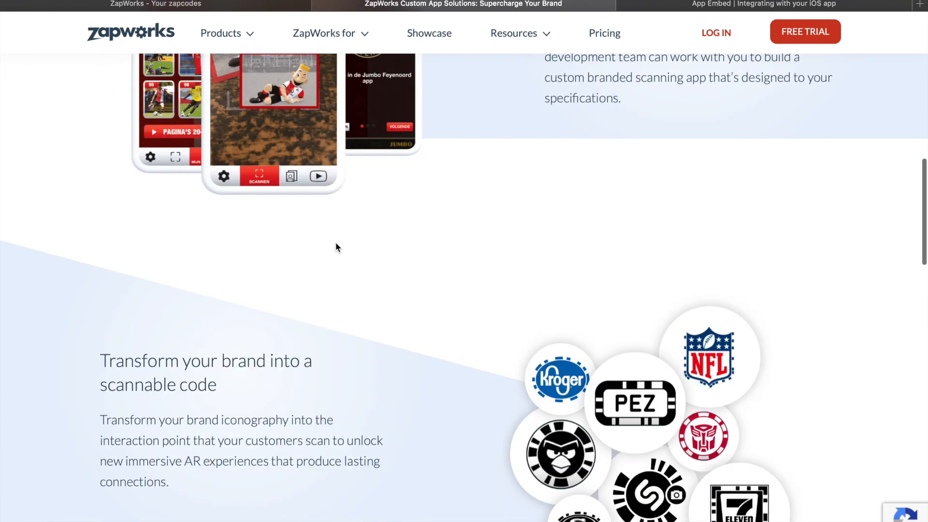
{"action": "scroll", "coordinate": [337, 246], "scroll_direction": "up", "scroll_amount": 8}
{"action": "scroll", "coordinate": [337, 246], "scroll_direction": "down", "scroll_amount": 15}
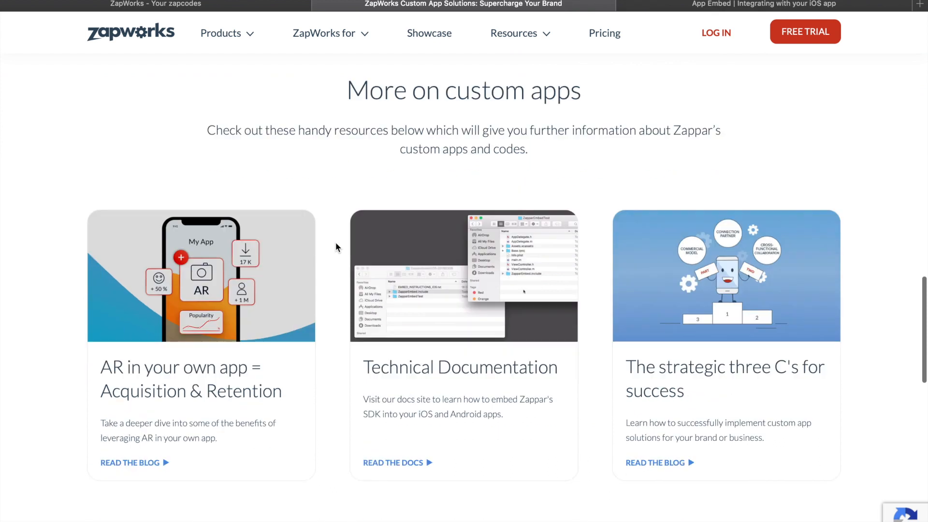
{"action": "scroll", "coordinate": [335, 242], "scroll_direction": "down", "scroll_amount": 8}
{"action": "left_click", "coordinate": [333, 260]}
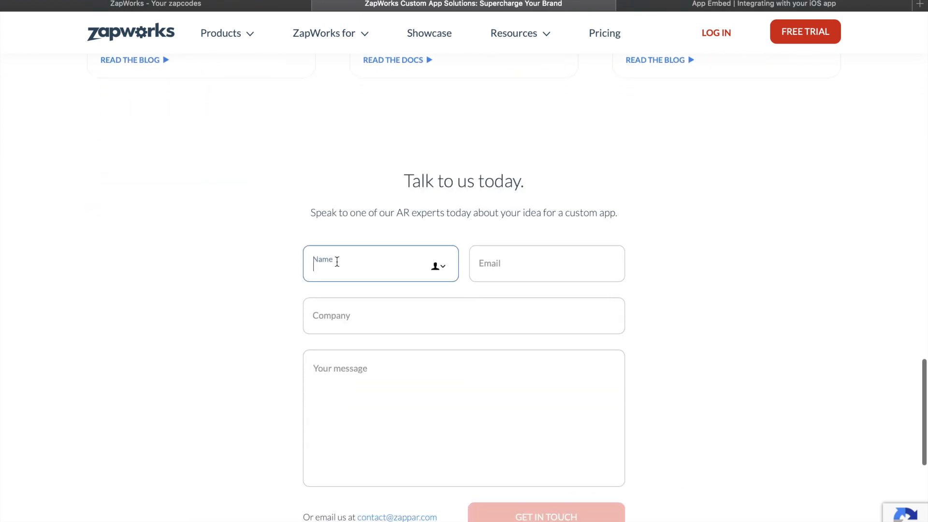
{"action": "left_click", "coordinate": [352, 205]}
Step: Review the page's sections on branded scanning apps, scannable brand codes and the further custom app resources
{"action": "scroll", "coordinate": [356, 224], "scroll_direction": "up", "scroll_amount": 10}
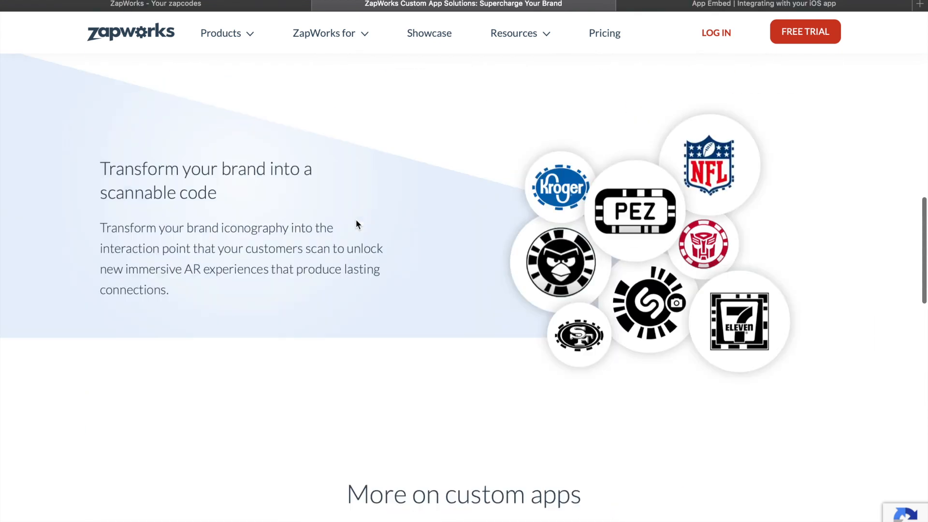
{"action": "scroll", "coordinate": [356, 224], "scroll_direction": "up", "scroll_amount": 3}
{"action": "scroll", "coordinate": [356, 224], "scroll_direction": "down", "scroll_amount": 2}
{"action": "scroll", "coordinate": [356, 224], "scroll_direction": "up", "scroll_amount": 3}
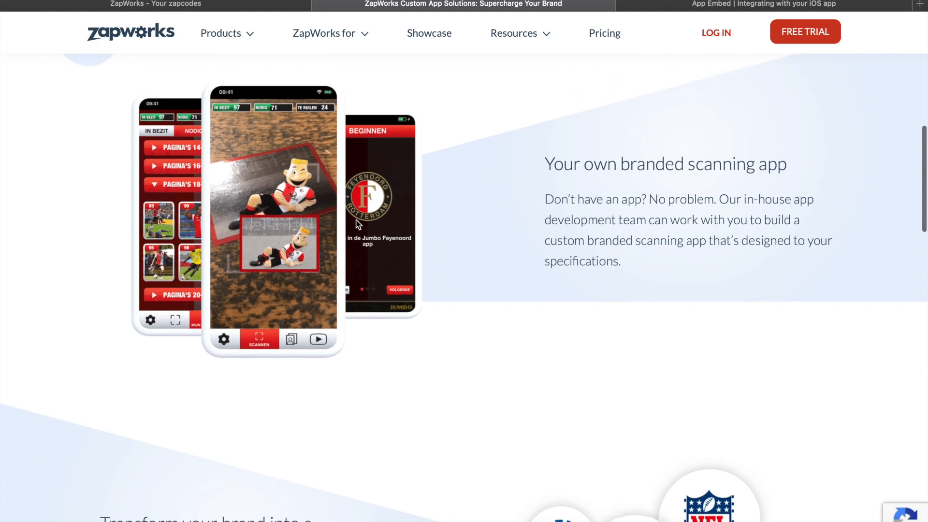
{"action": "scroll", "coordinate": [358, 223], "scroll_direction": "down", "scroll_amount": 6}
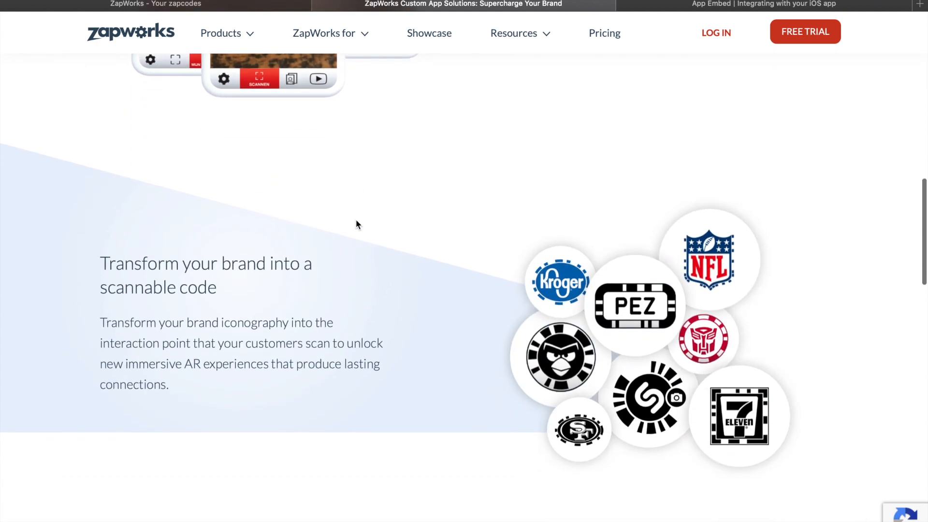
{"action": "scroll", "coordinate": [358, 225], "scroll_direction": "down", "scroll_amount": 10}
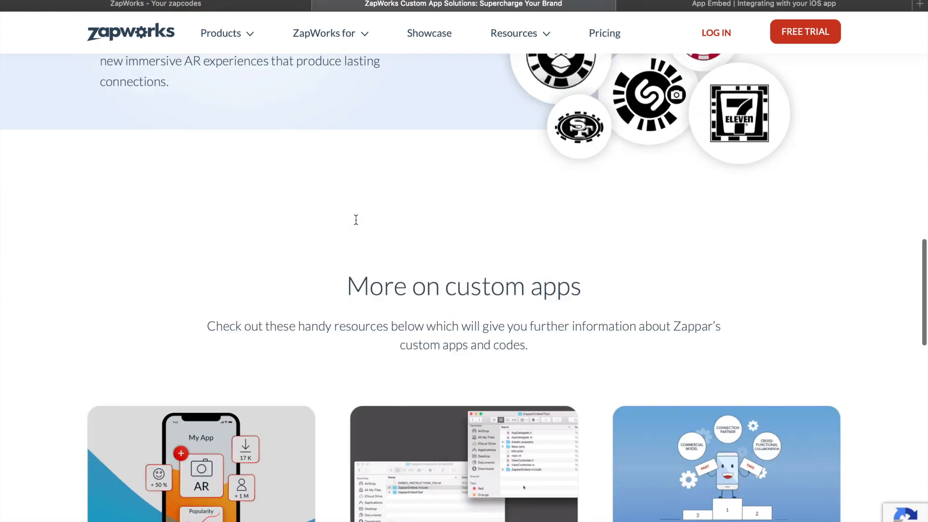
{"action": "scroll", "coordinate": [356, 220], "scroll_direction": "down", "scroll_amount": 1}
{"action": "key", "text": "super+l"}
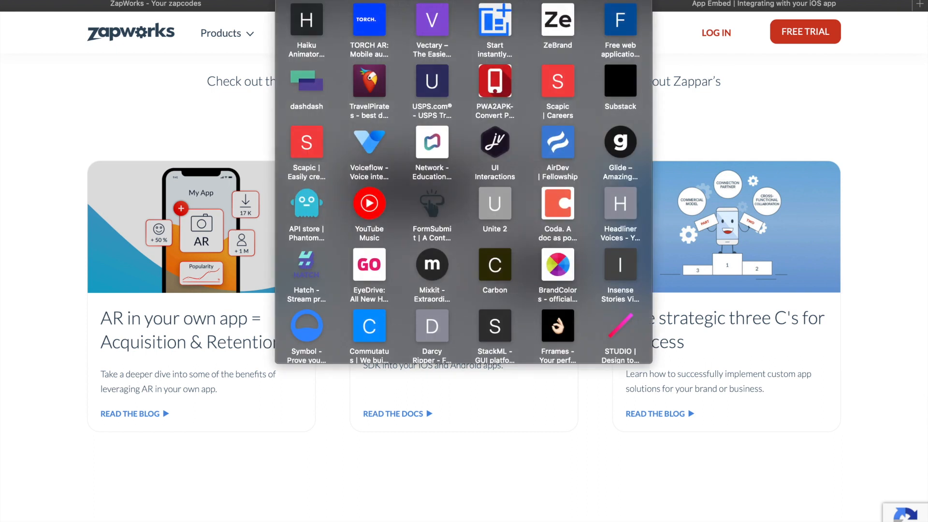
{"action": "left_click", "coordinate": [226, 92]}
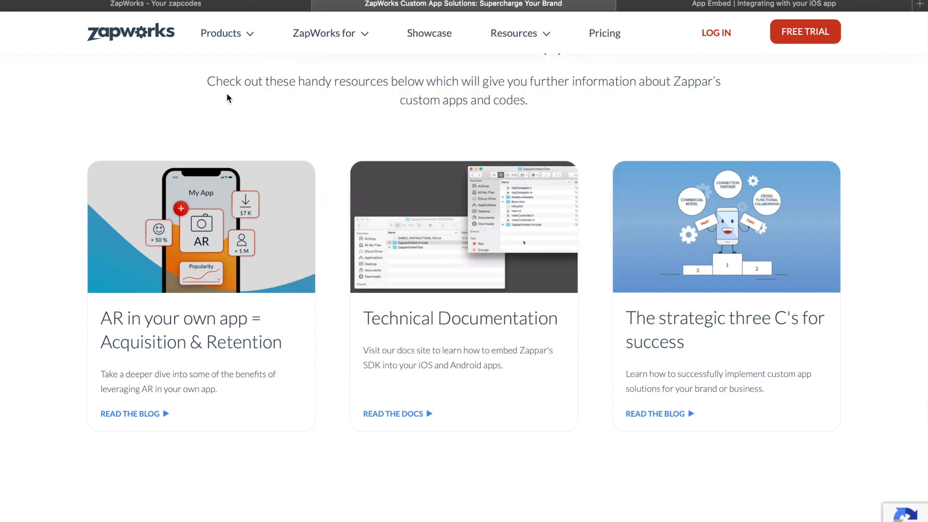
Step: Look over the App Embed documentation's main page and return to the zapcodes dashboard
{"action": "scroll", "coordinate": [226, 92], "scroll_direction": "up", "scroll_amount": 15}
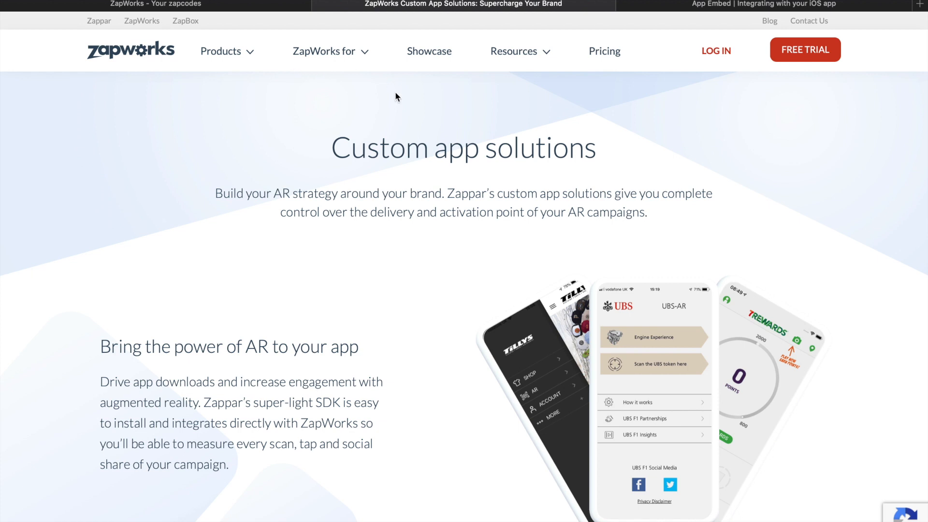
{"action": "left_click", "coordinate": [725, 6]}
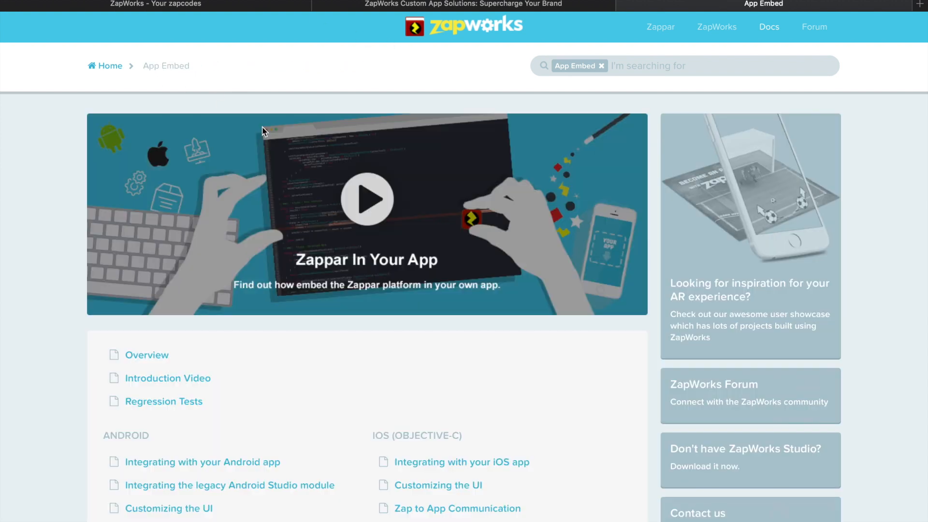
{"action": "scroll", "coordinate": [262, 130], "scroll_direction": "down", "scroll_amount": 5}
{"action": "scroll", "coordinate": [263, 130], "scroll_direction": "up", "scroll_amount": 5}
{"action": "left_click", "coordinate": [192, 4]}
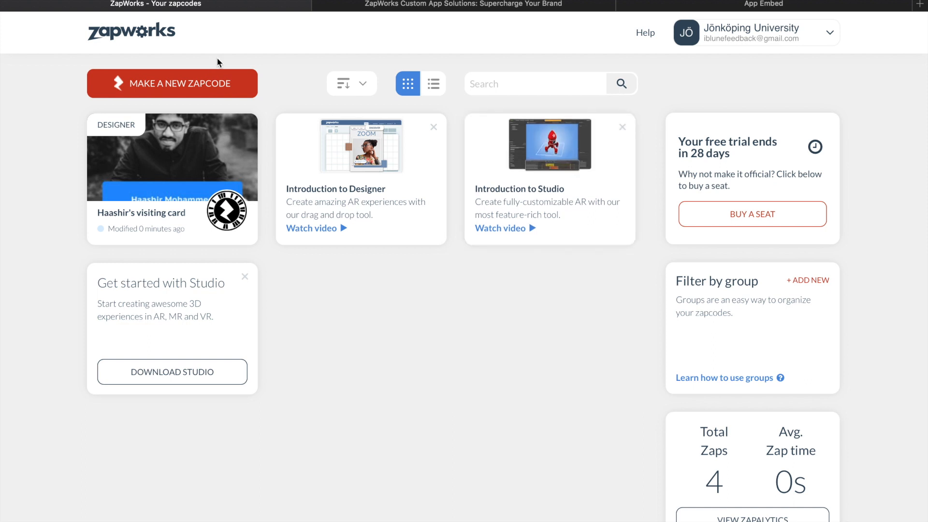
{"action": "left_click", "coordinate": [208, 85]}
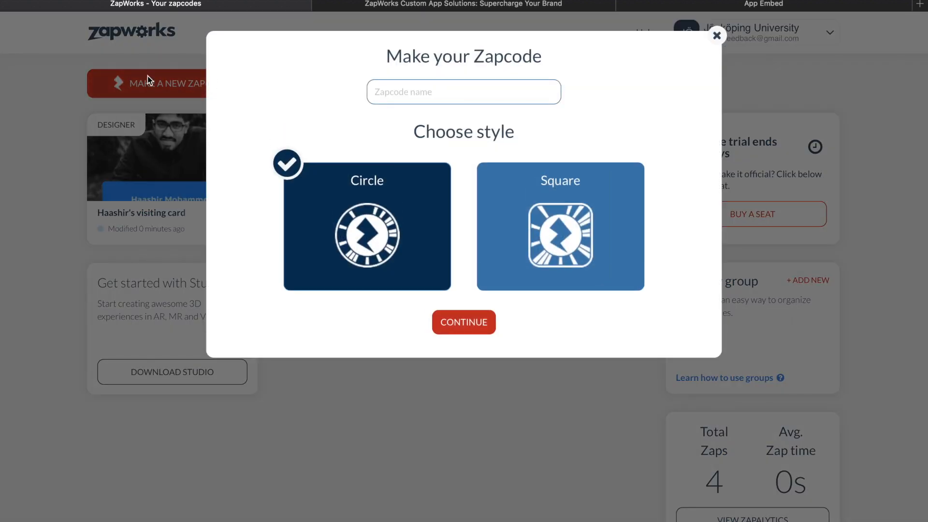
{"action": "left_click", "coordinate": [147, 77]}
{"action": "key", "text": "super+l"}
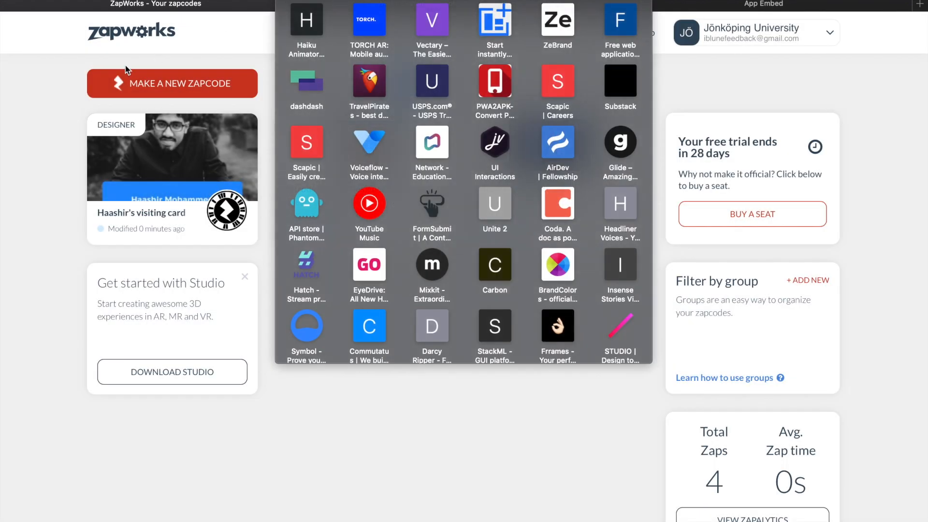
{"action": "left_click", "coordinate": [67, 97]}
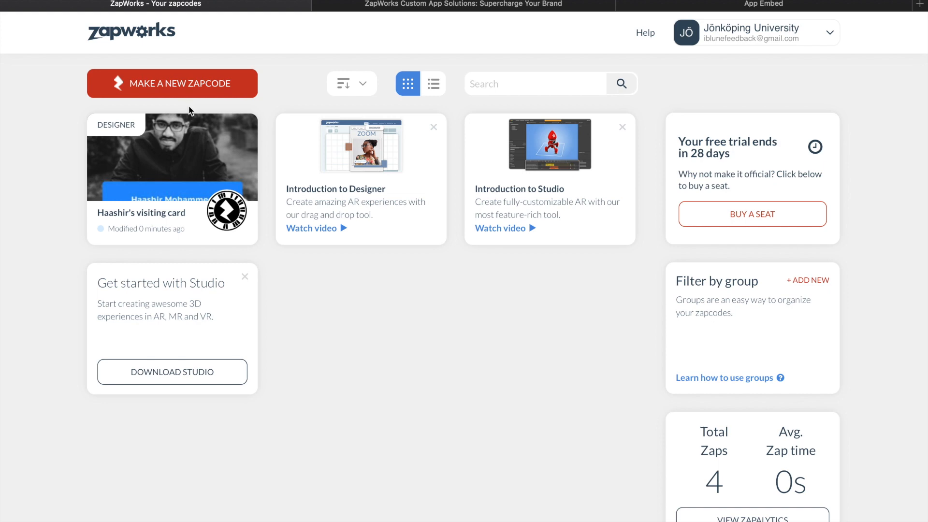
Step: Start a new zapcode named "My Tutorial" with the Circle style and continue to the tool selection
{"action": "left_click", "coordinate": [190, 90]}
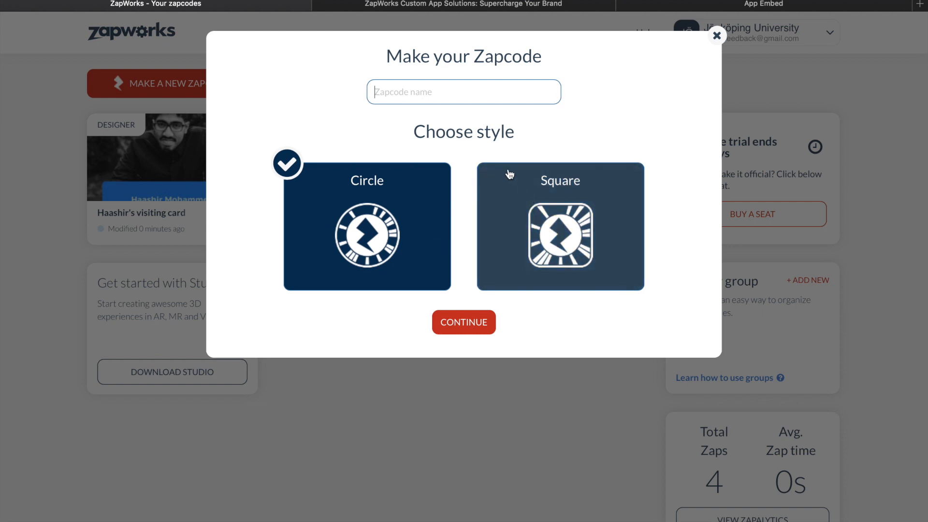
{"action": "triple_click", "coordinate": [463, 124]}
{"action": "left_click", "coordinate": [460, 141]}
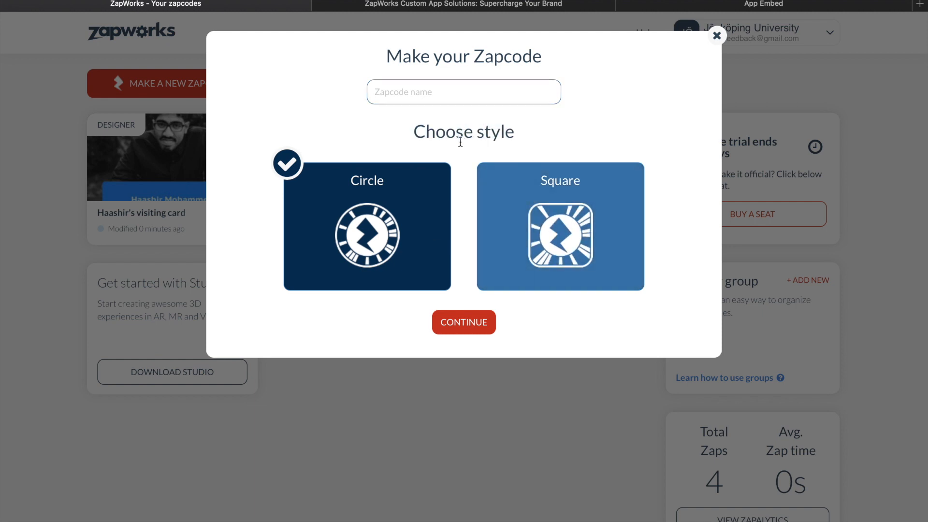
{"action": "key", "text": "ctrl+Right"}
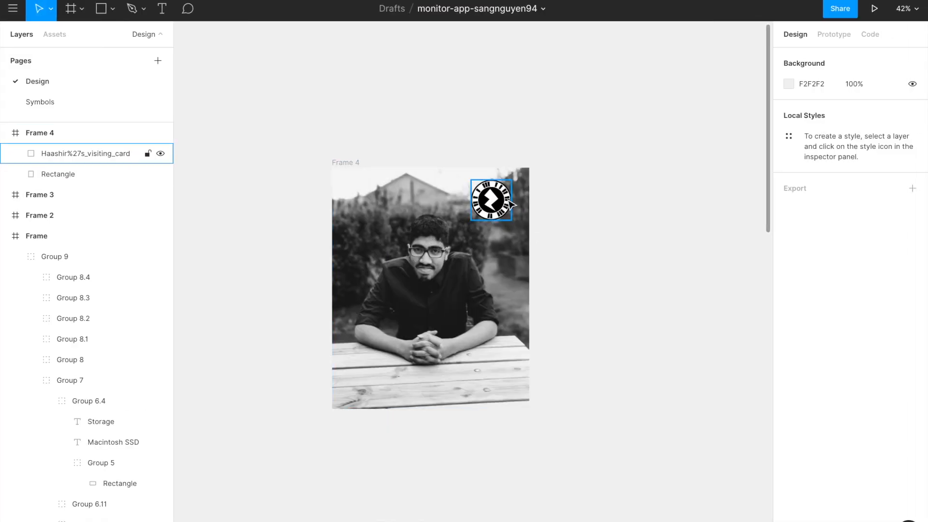
{"action": "key", "text": "ctrl+Left"}
{"action": "left_click", "coordinate": [473, 98]}
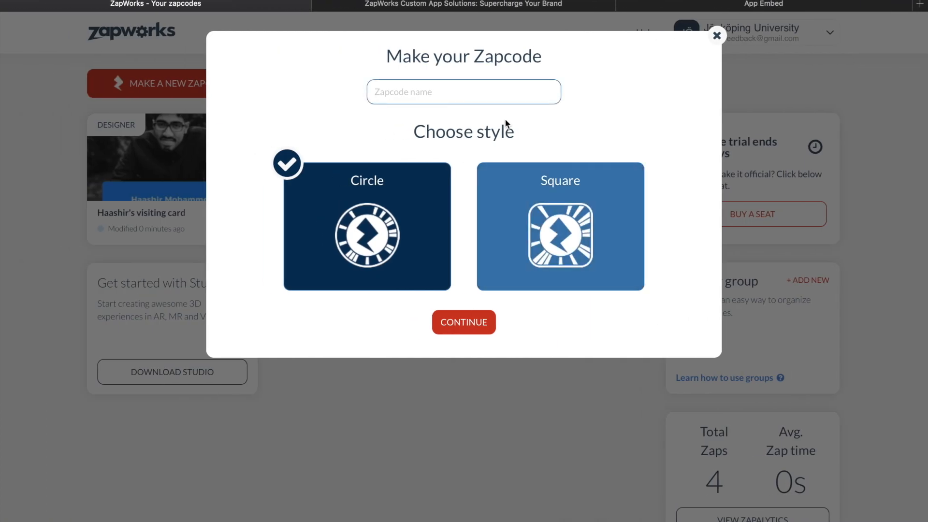
{"action": "type", "text": "My Tutorial"}
{"action": "left_click", "coordinate": [473, 319]}
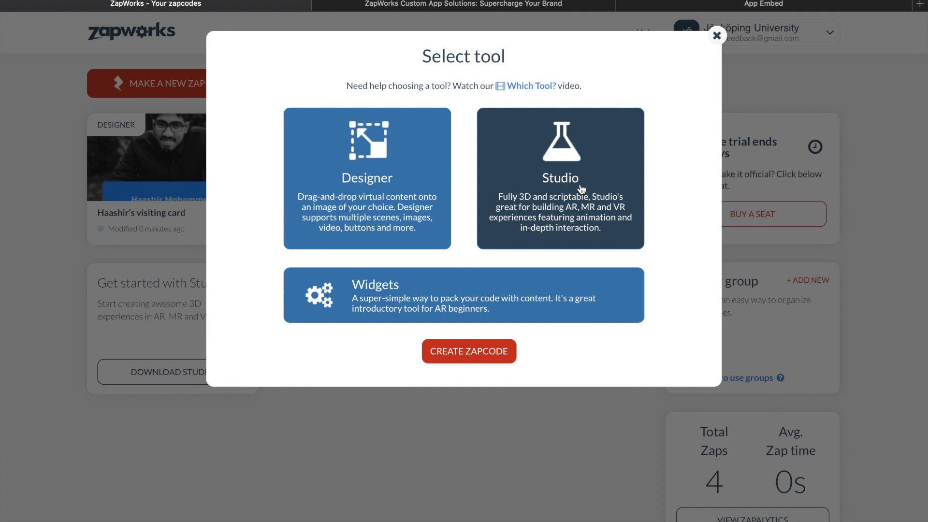
Step: Choose Designer as the zapcode's tool and create the zapcode
{"action": "left_click", "coordinate": [511, 298]}
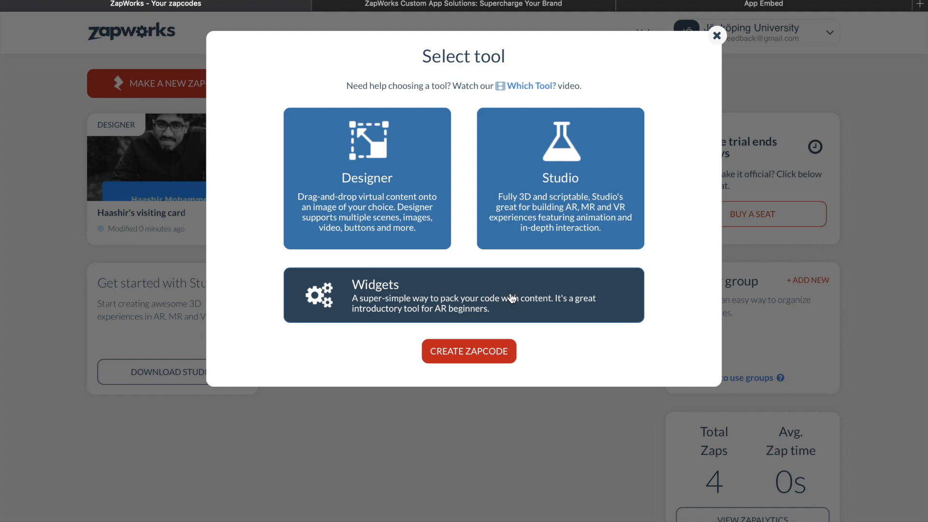
{"action": "left_click", "coordinate": [383, 216]}
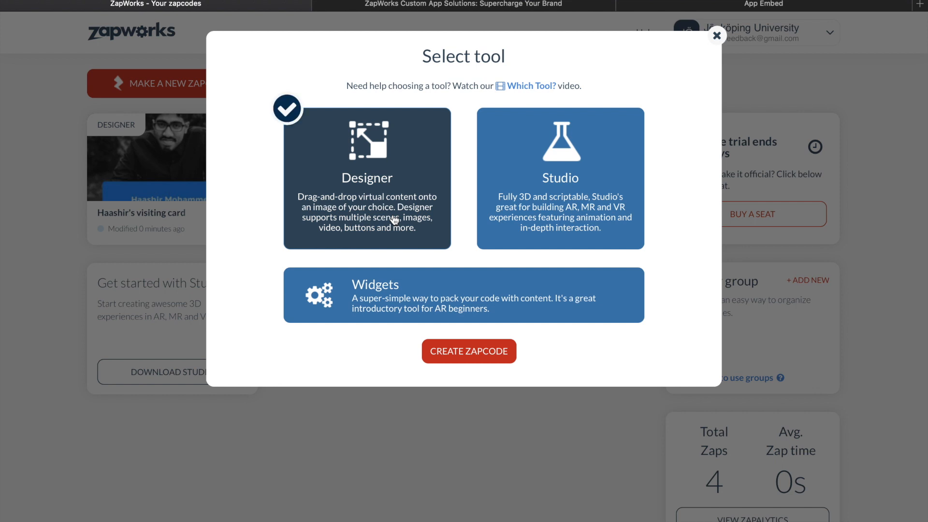
{"action": "left_click", "coordinate": [477, 349]}
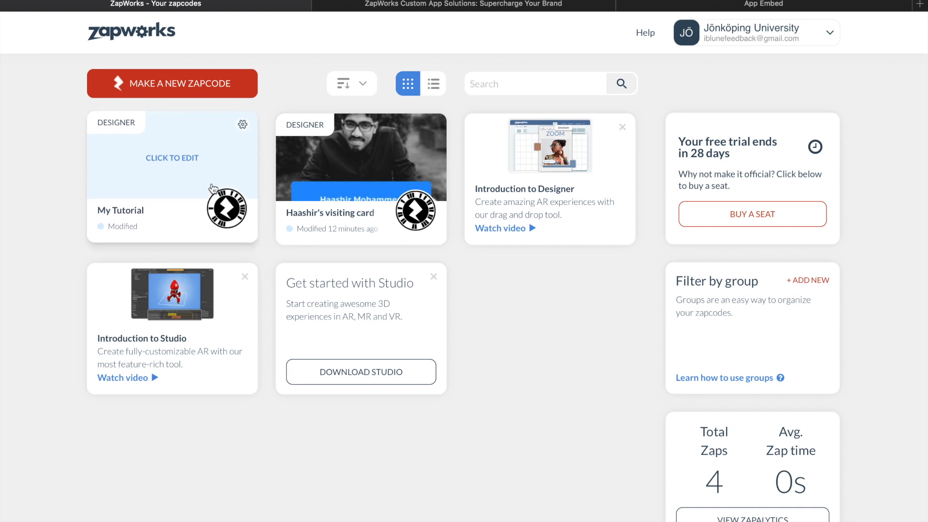
Step: Open the My Tutorial zapcode's download page and examine the popular instructional and decorative graphics offered with the code
{"action": "left_click", "coordinate": [202, 171]}
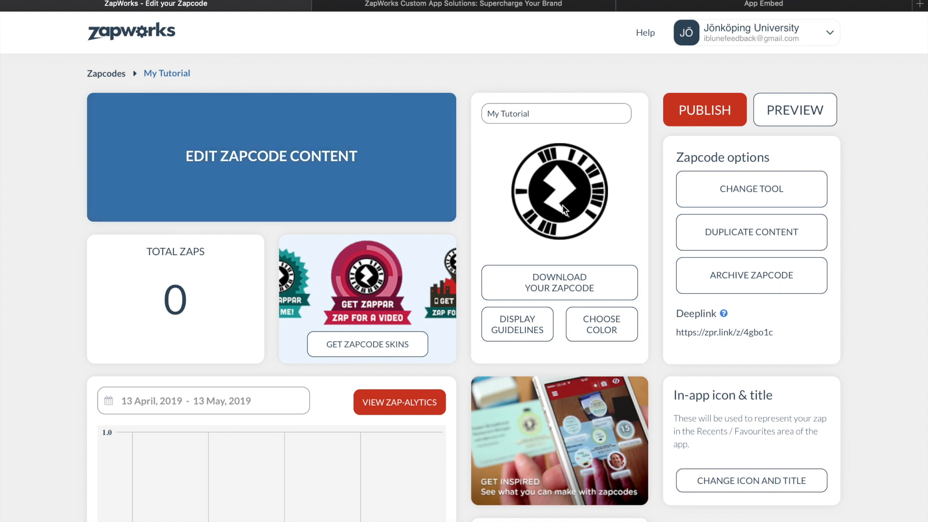
{"action": "left_click", "coordinate": [575, 280]}
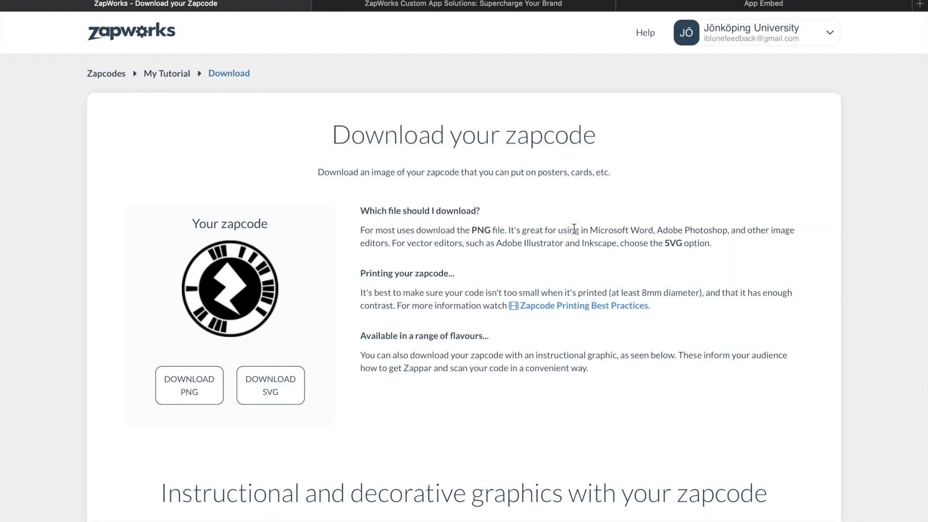
{"action": "scroll", "coordinate": [574, 227], "scroll_direction": "down", "scroll_amount": 15}
{"action": "scroll", "coordinate": [574, 228], "scroll_direction": "up", "scroll_amount": 6}
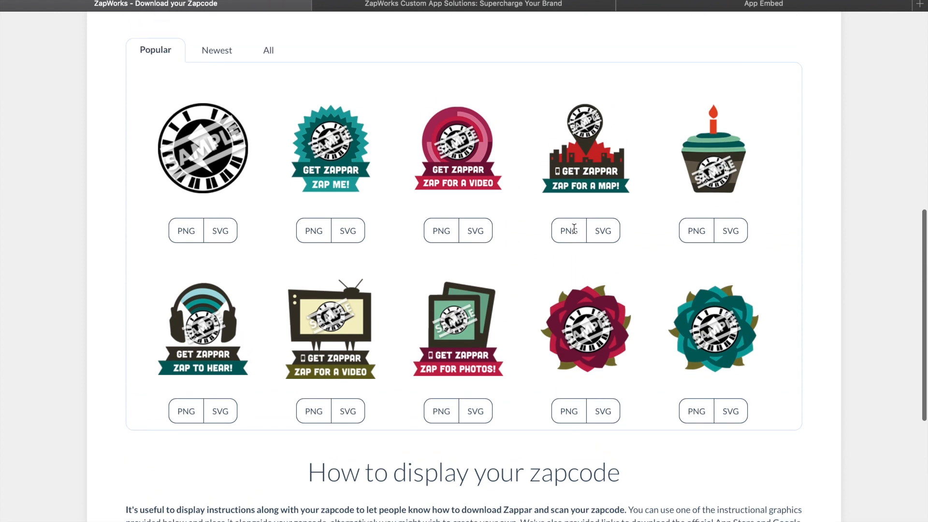
{"action": "scroll", "coordinate": [574, 228], "scroll_direction": "up", "scroll_amount": 10}
{"action": "scroll", "coordinate": [574, 233], "scroll_direction": "down", "scroll_amount": 12}
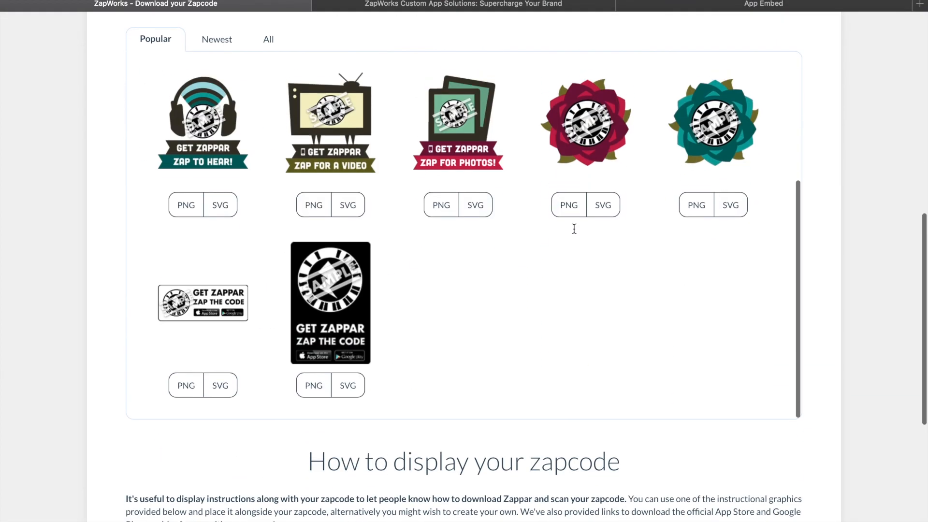
{"action": "scroll", "coordinate": [642, 276], "scroll_direction": "up", "scroll_amount": 8}
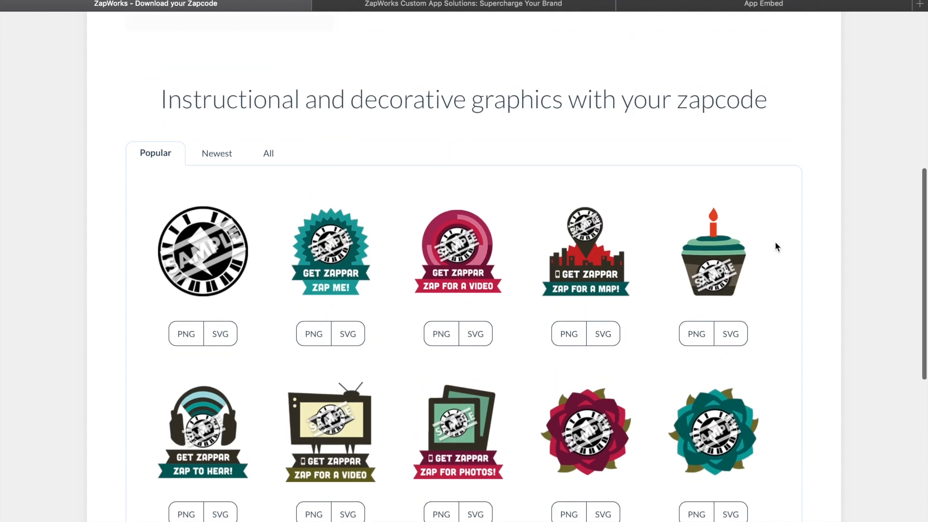
{"action": "scroll", "coordinate": [776, 246], "scroll_direction": "up", "scroll_amount": 1}
{"action": "scroll", "coordinate": [407, 121], "scroll_direction": "up", "scroll_amount": 2}
{"action": "scroll", "coordinate": [407, 121], "scroll_direction": "down", "scroll_amount": 2}
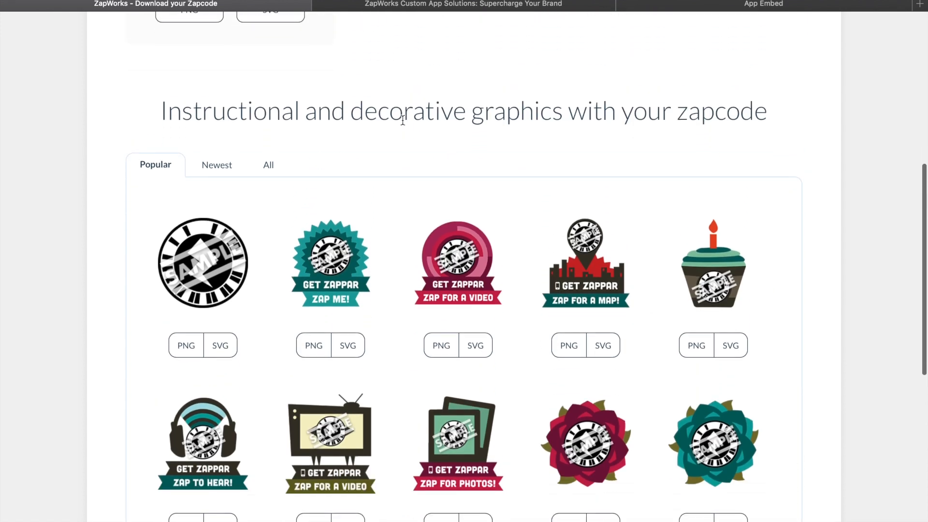
Step: Download both Ready-Aim-Zap helper graphics offered for displaying the zapcode
{"action": "scroll", "coordinate": [116, 228], "scroll_direction": "down", "scroll_amount": 1}
{"action": "scroll", "coordinate": [28, 265], "scroll_direction": "down", "scroll_amount": 4}
{"action": "scroll", "coordinate": [30, 267], "scroll_direction": "down", "scroll_amount": 4}
{"action": "left_click", "coordinate": [481, 454]}
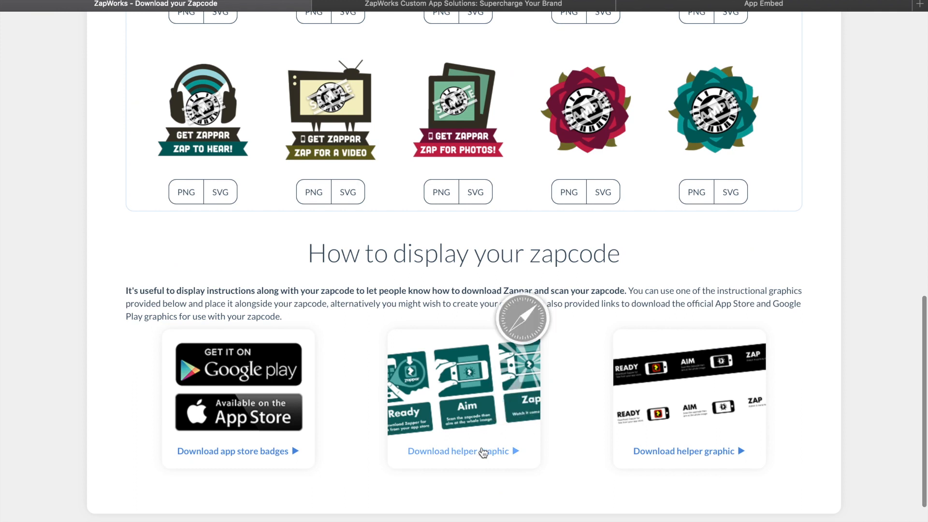
{"action": "left_click", "coordinate": [688, 452]}
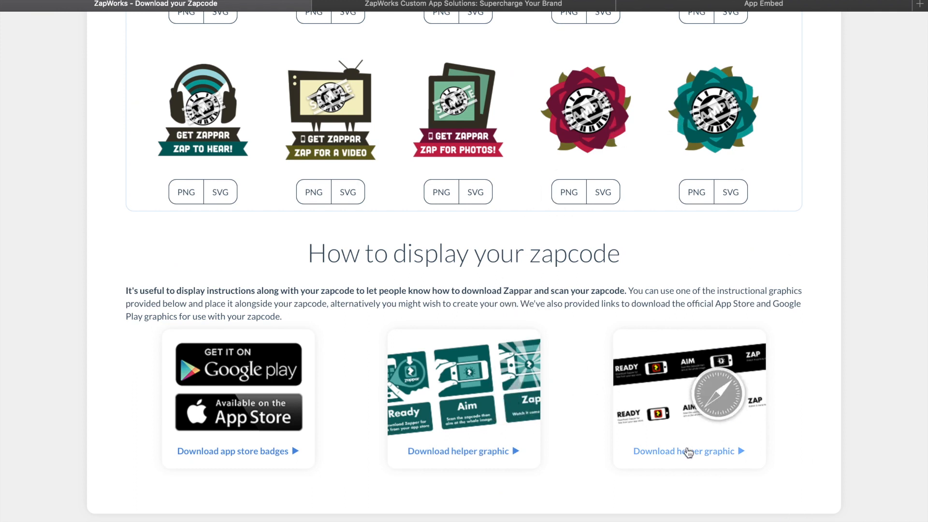
Step: Open the downloaded ReadyAimZap folder in Finder and preview RAZ_black.pdf and RAZ_white.pdf
{"action": "key", "text": "super+h"}
{"action": "left_click", "coordinate": [795, 514]}
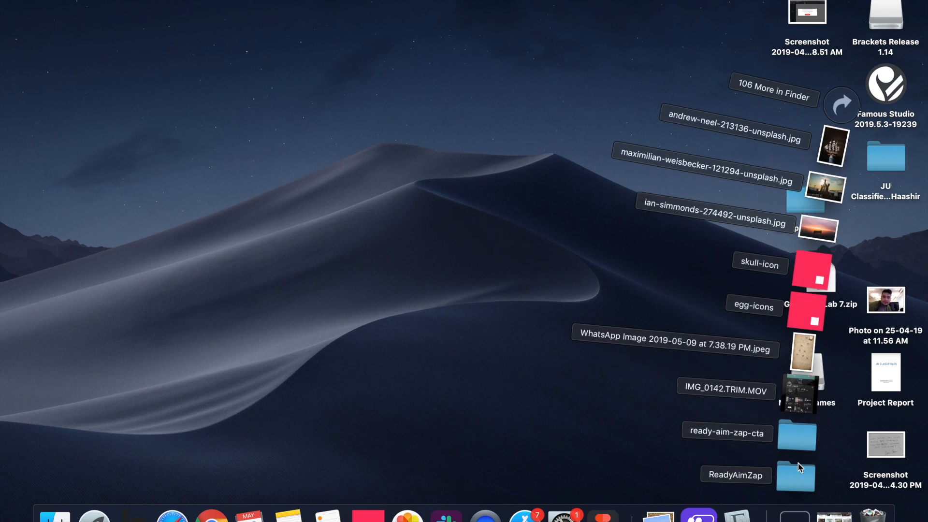
{"action": "left_click", "coordinate": [798, 477]}
{"action": "left_click", "coordinate": [353, 114]}
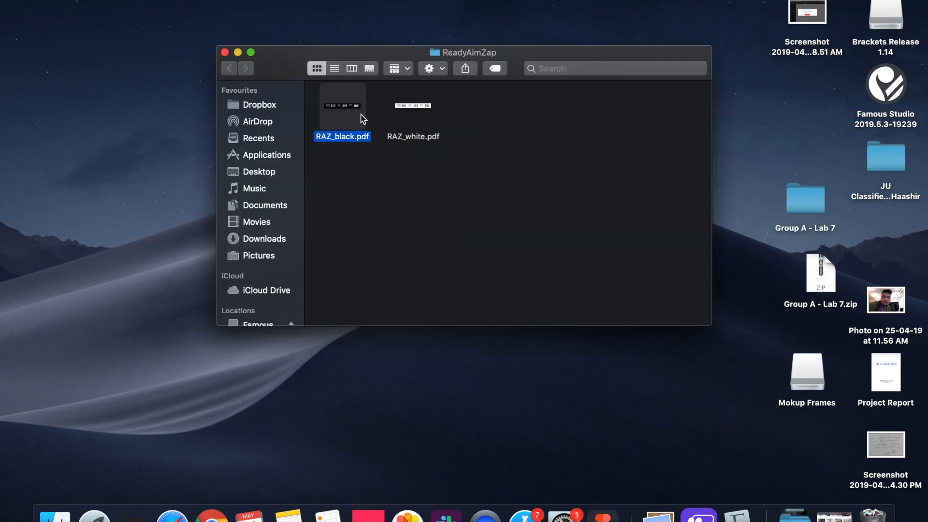
{"action": "key", "text": "space"}
{"action": "key", "text": "space"}
{"action": "left_click", "coordinate": [396, 109]}
{"action": "key", "text": "space"}
{"action": "key", "text": "space"}
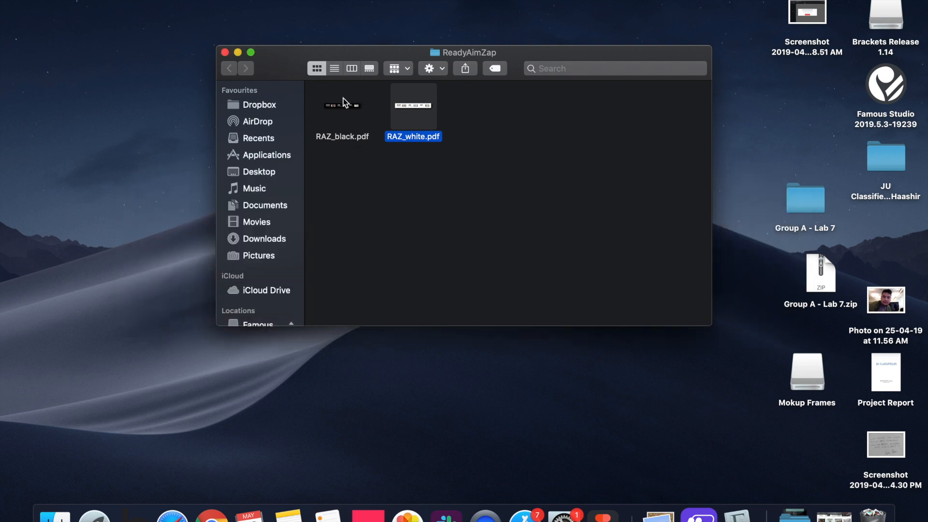
Step: Open RAZ_black.pdf in Preview to examine the Ready, Aim, Zap instructions, and close the document
{"action": "left_click", "coordinate": [343, 100]}
{"action": "double_click", "coordinate": [344, 104]}
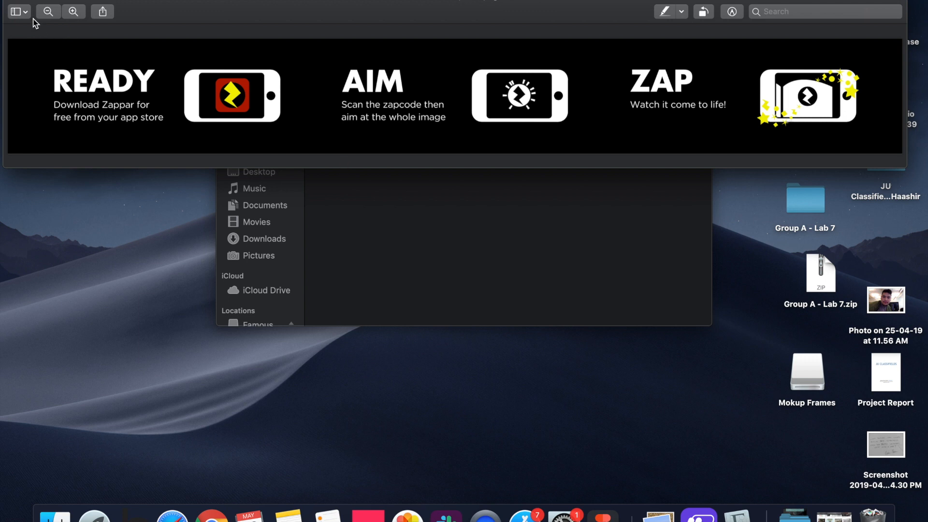
{"action": "key", "text": "super+w"}
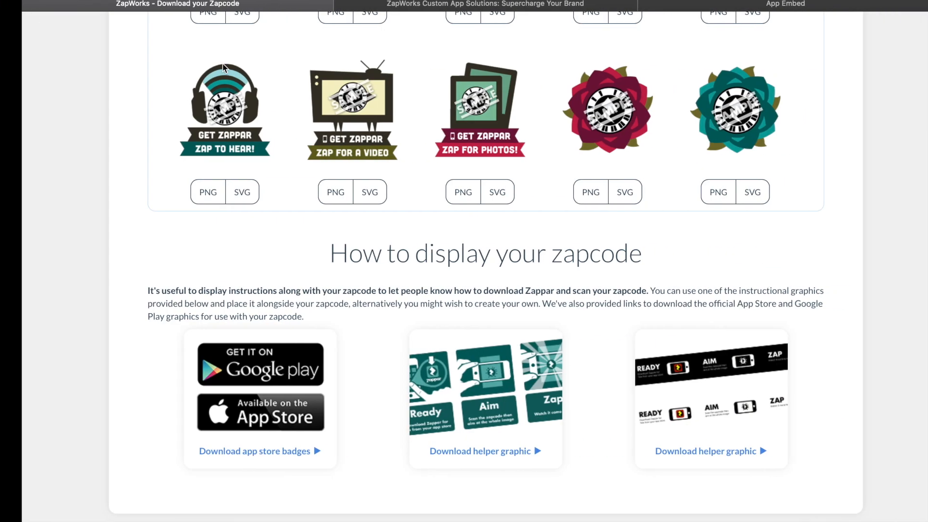
Step: Look through the zapcode download page in the browser, check the Frame 4 sample photo in Figma, and return to the page
{"action": "scroll", "coordinate": [447, 369], "scroll_direction": "up", "scroll_amount": 15}
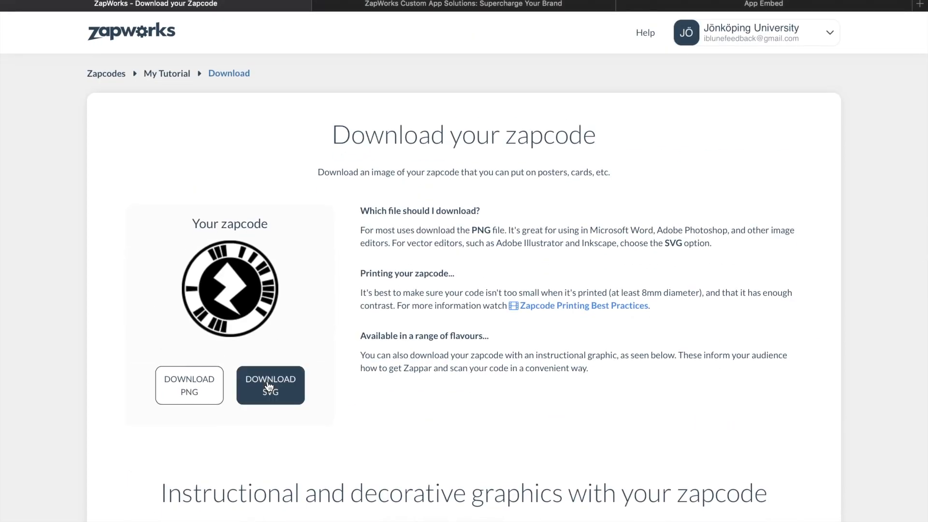
{"action": "scroll", "coordinate": [366, 413], "scroll_direction": "down", "scroll_amount": 12}
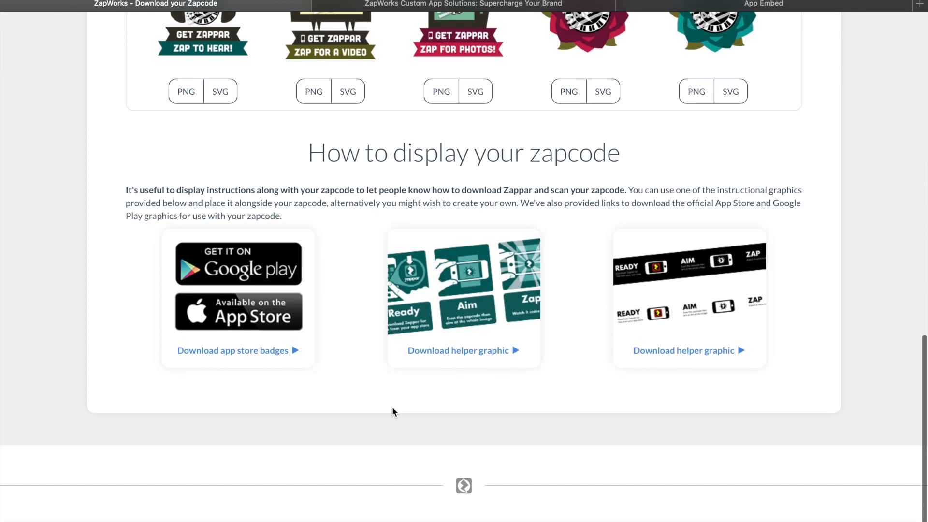
{"action": "scroll", "coordinate": [214, 389], "scroll_direction": "up", "scroll_amount": 12}
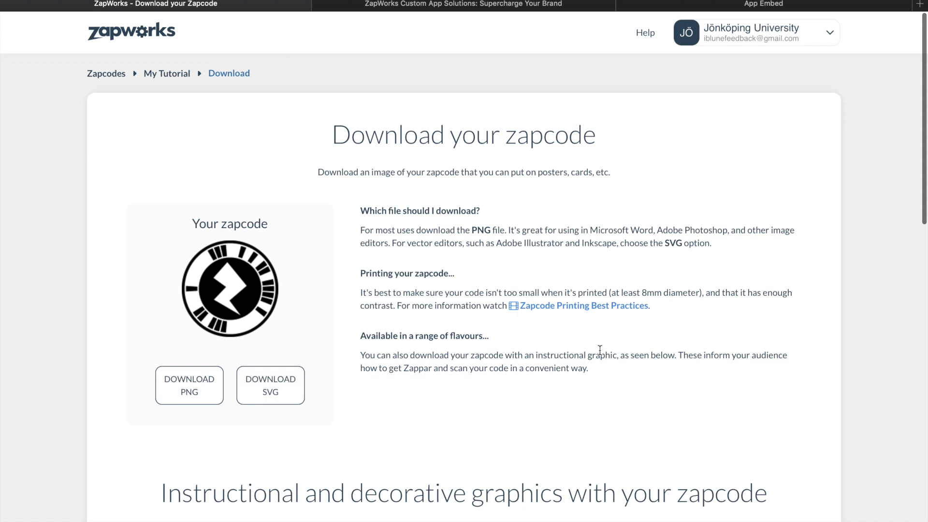
{"action": "key", "text": "ctrl+Right"}
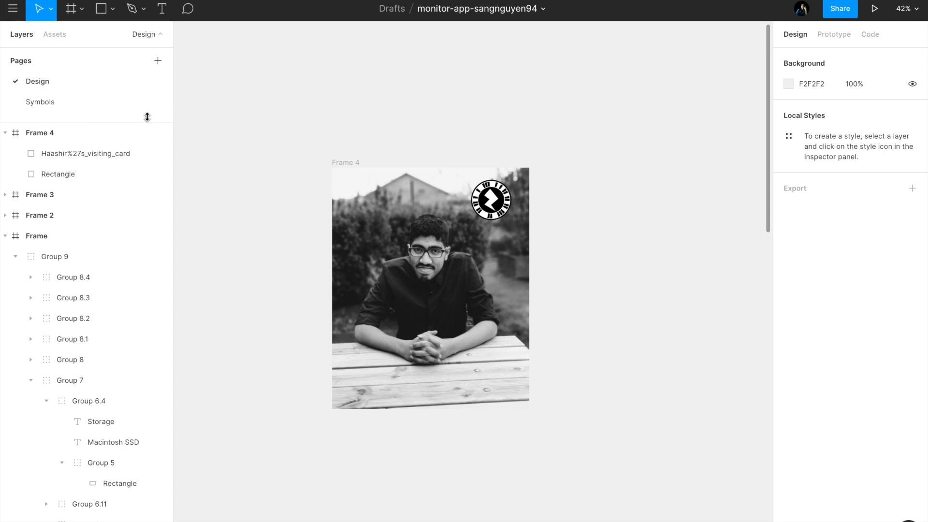
{"action": "key", "text": "ctrl+Left"}
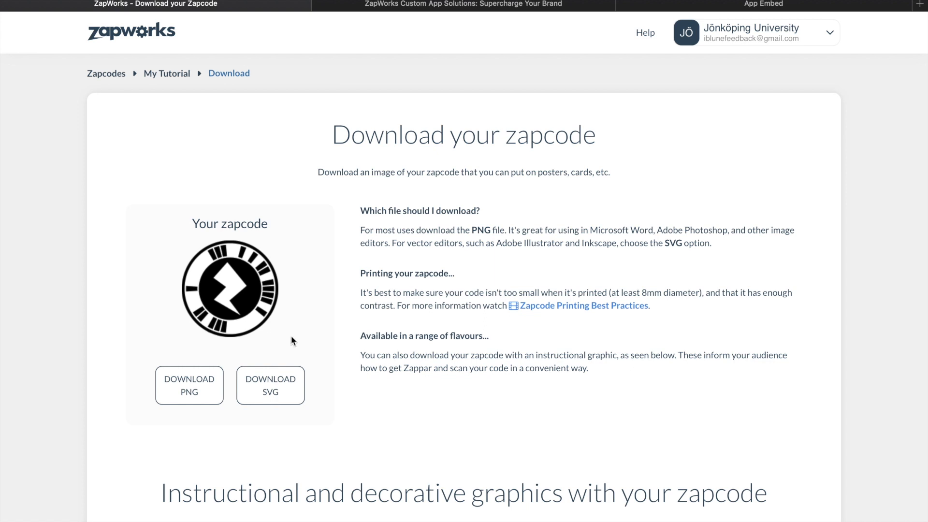
Step: Download the My Tutorial zapcode as PNG, open it in Preview and copy the whole image
{"action": "left_click", "coordinate": [217, 393]}
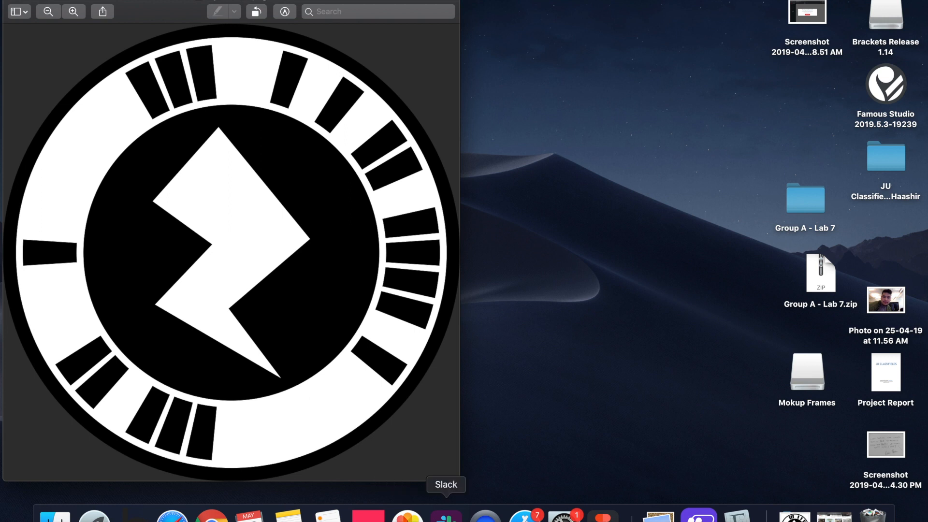
{"action": "left_click_drag", "start_coordinate": [93, 101], "coordinate": [214, 274]}
{"action": "left_click", "coordinate": [265, 316]}
{"action": "key", "text": "super+a"}
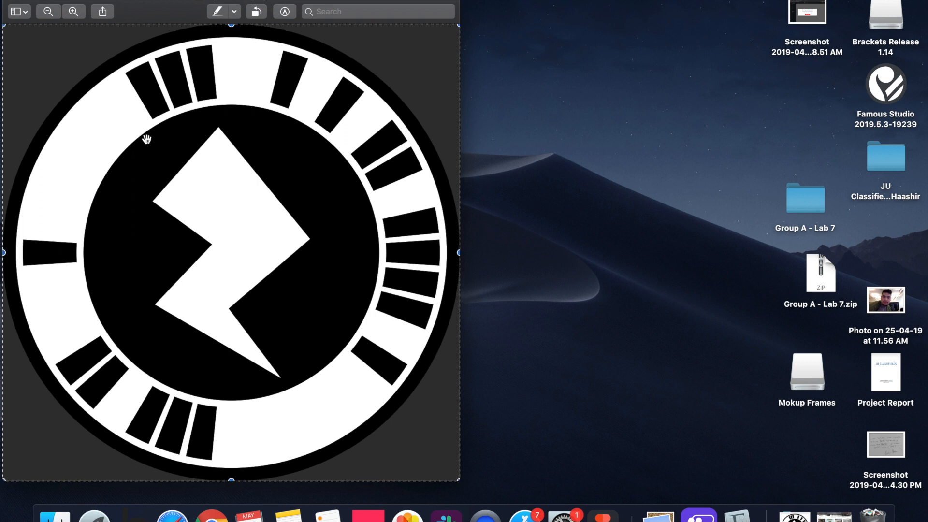
{"action": "left_click_drag", "start_coordinate": [131, 16], "coordinate": [215, 2]}
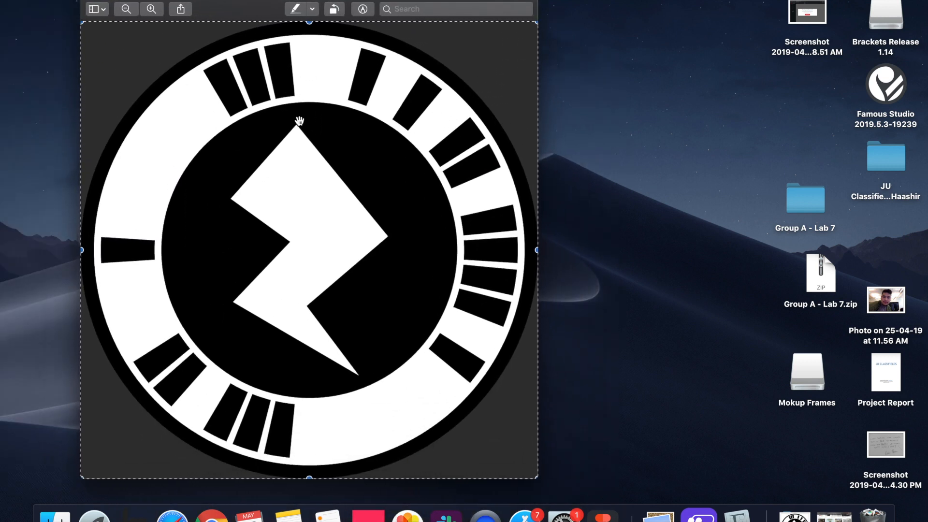
Step: In Figma, duplicate Frame 4 beside the original and delete the old zapcode from the copy
{"action": "key", "text": "ctrl+Right"}
{"action": "key", "text": "ctrl+Right"}
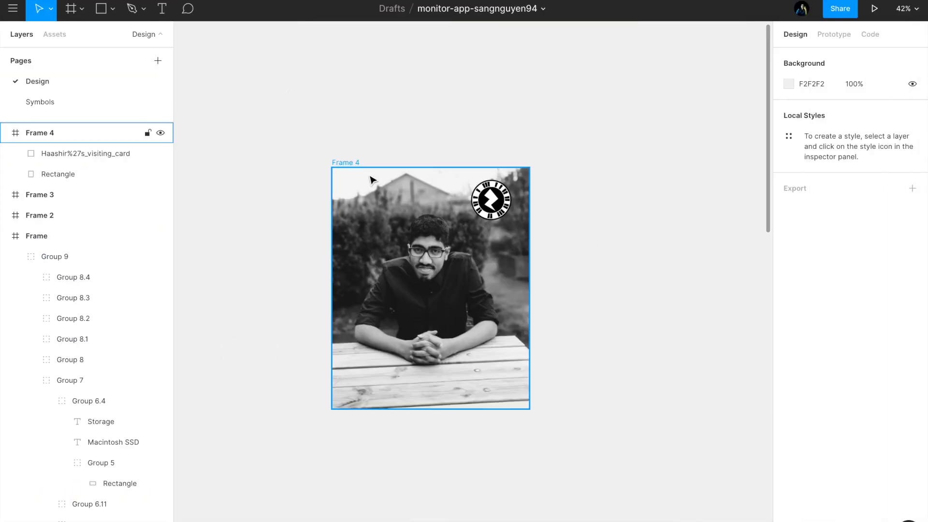
{"action": "left_click", "coordinate": [344, 164]}
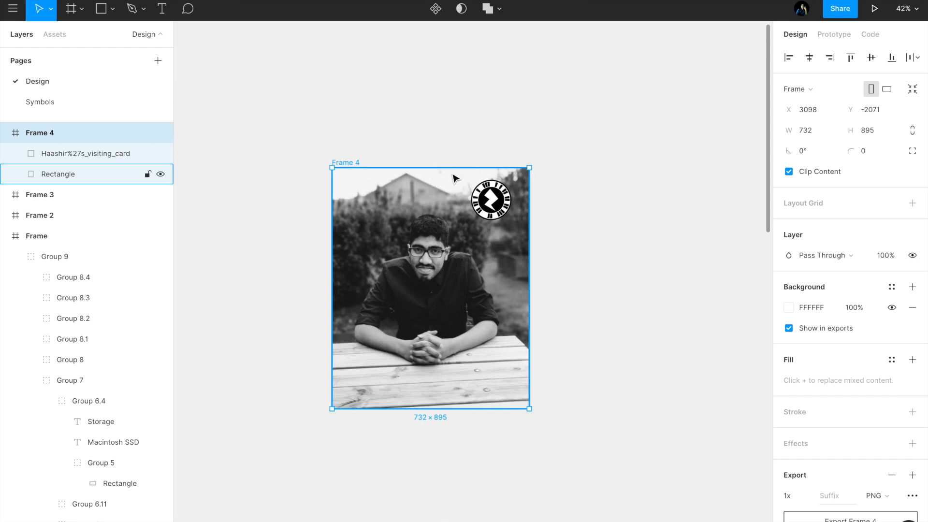
{"action": "key", "text": "ctrl+d"}
{"action": "left_click", "coordinate": [629, 159]}
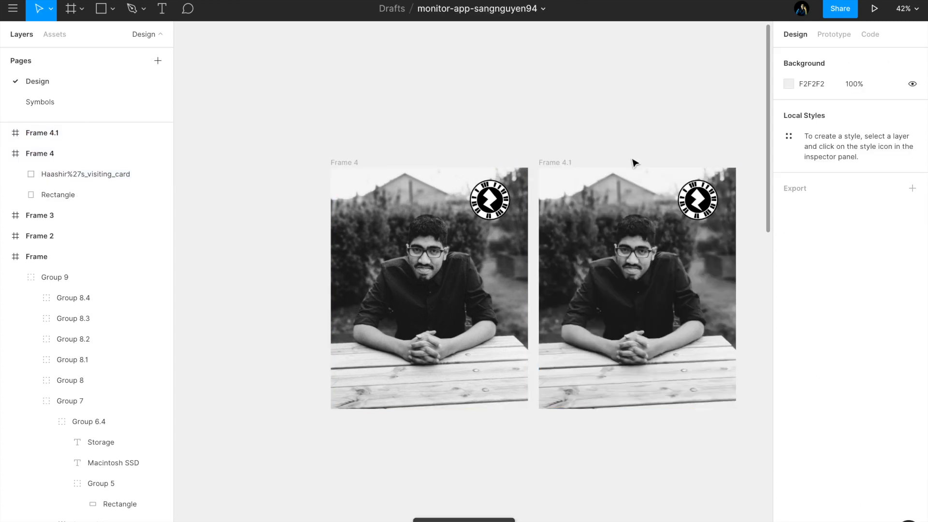
{"action": "left_click", "coordinate": [700, 201]}
{"action": "key", "text": "Delete"}
{"action": "key", "text": "ctrl+Left"}
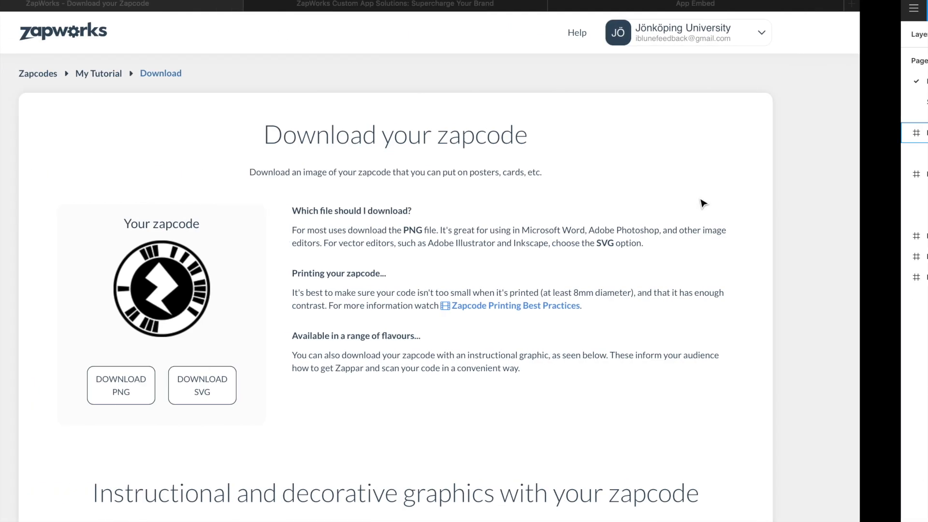
{"action": "key", "text": "ctrl+Right"}
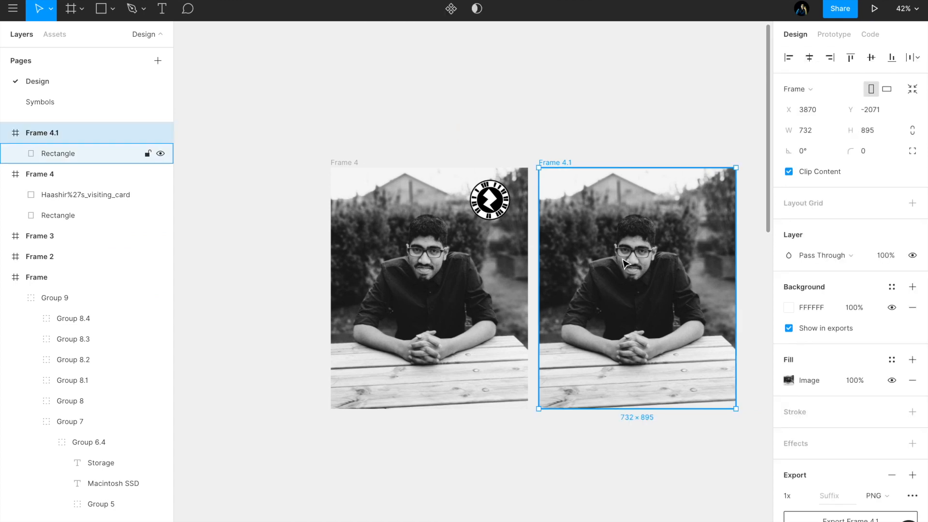
Step: Paste the new zapcode into Frame 4.1, size it to 200 × 200 and place it in the photo's upper right corner
{"action": "key", "text": "ctrl+v"}
{"action": "left_click", "coordinate": [889, 110]}
{"action": "type", "text": "200"}
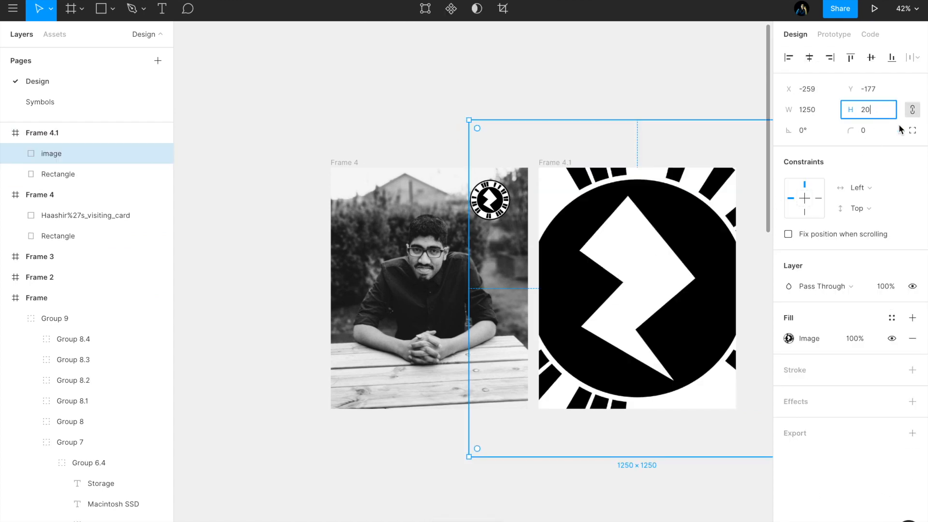
{"action": "key", "text": "Return"}
{"action": "left_click_drag", "start_coordinate": [484, 149], "coordinate": [685, 220]}
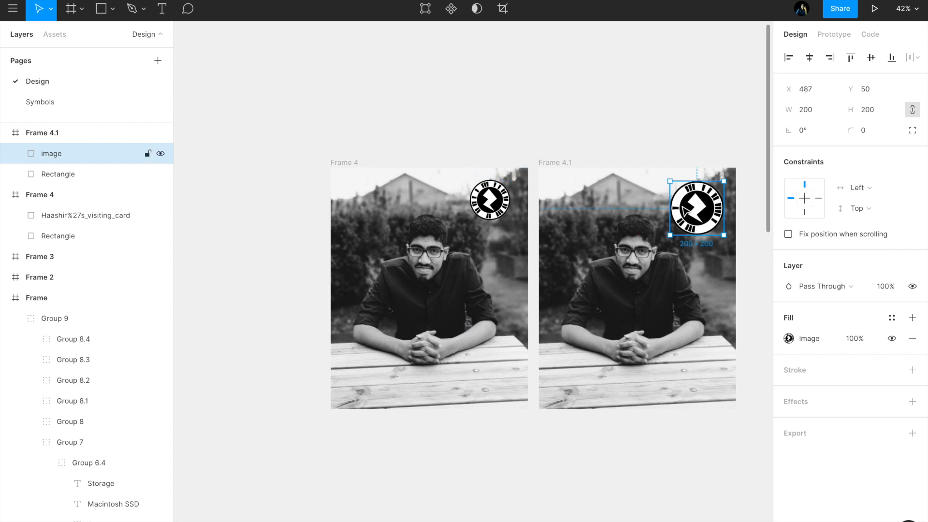
Step: Move Frame 4.1 farther away from Frame 4, to about X 4217, Y -2088 on the canvas
{"action": "scroll", "coordinate": [642, 166], "scroll_direction": "right", "scroll_amount": 5}
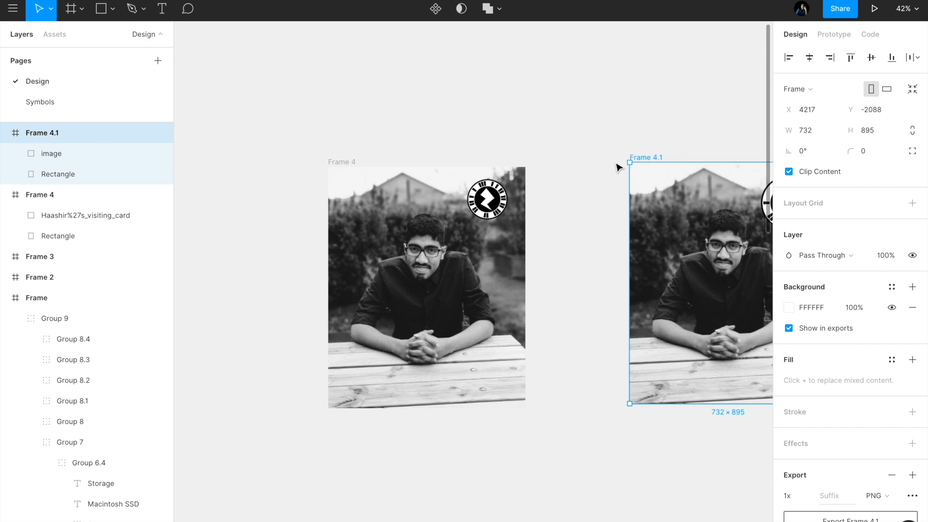
{"action": "left_click", "coordinate": [614, 185]}
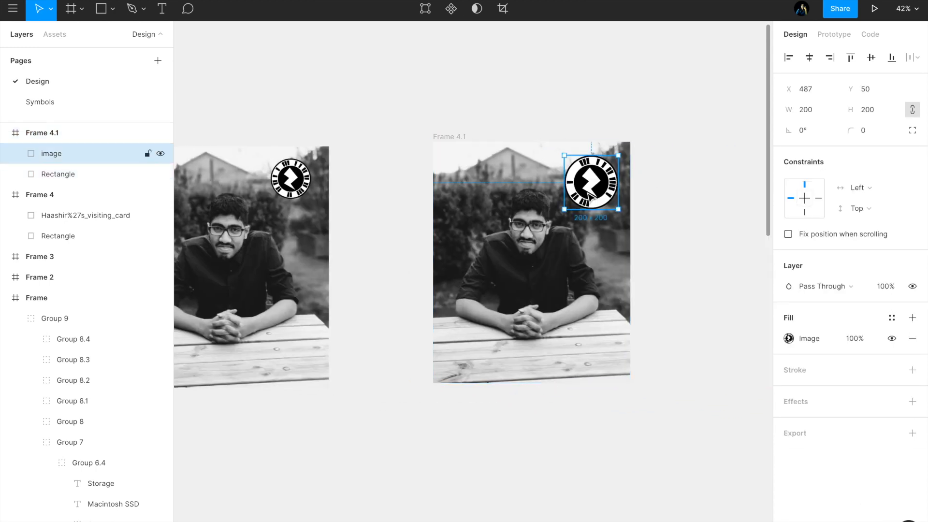
Step: Resize the zapcode in Frame 4.1 to 150 × 150 and reposition it near the photo's corner at about X 542, Y 41
{"action": "scroll", "coordinate": [592, 178], "scroll_direction": "up", "scroll_amount": 3}
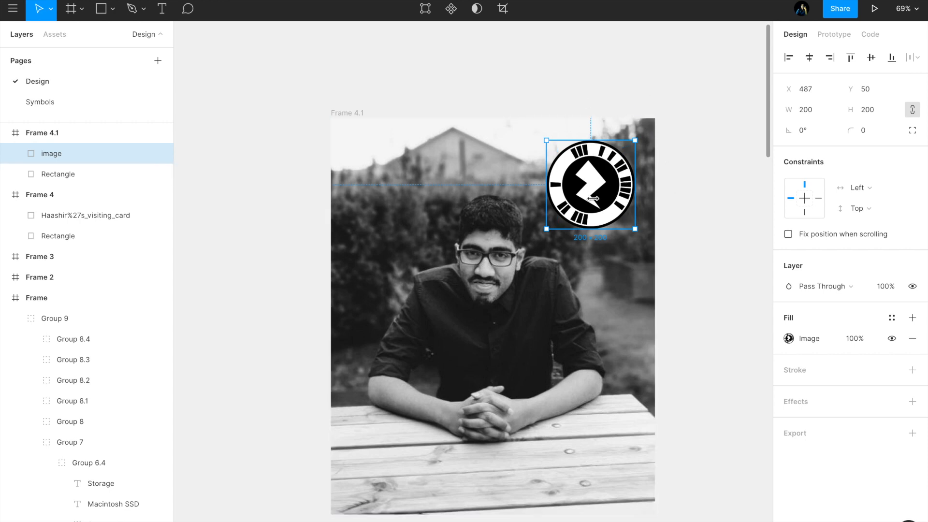
{"action": "scroll", "coordinate": [560, 226], "scroll_direction": "right", "scroll_amount": 2}
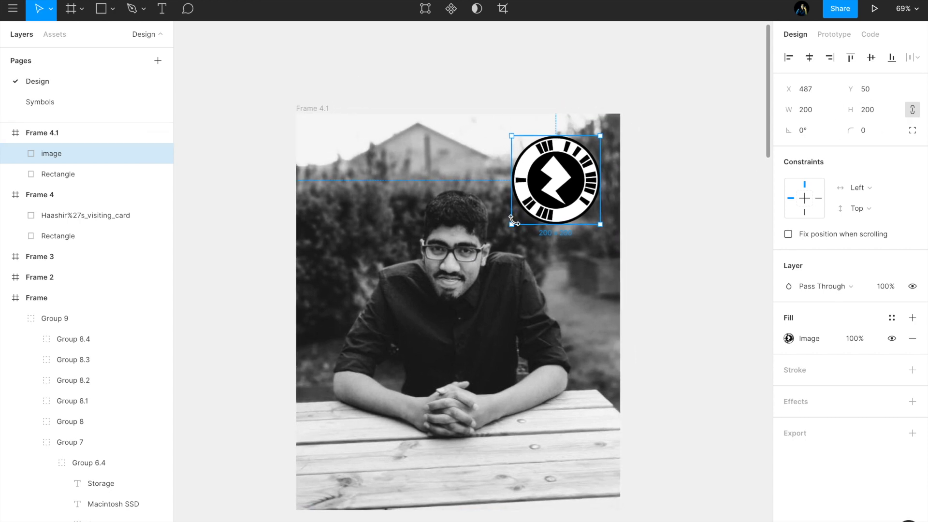
{"action": "left_click", "coordinate": [877, 116]}
{"action": "type", "text": "150"}
{"action": "key", "text": "Return"}
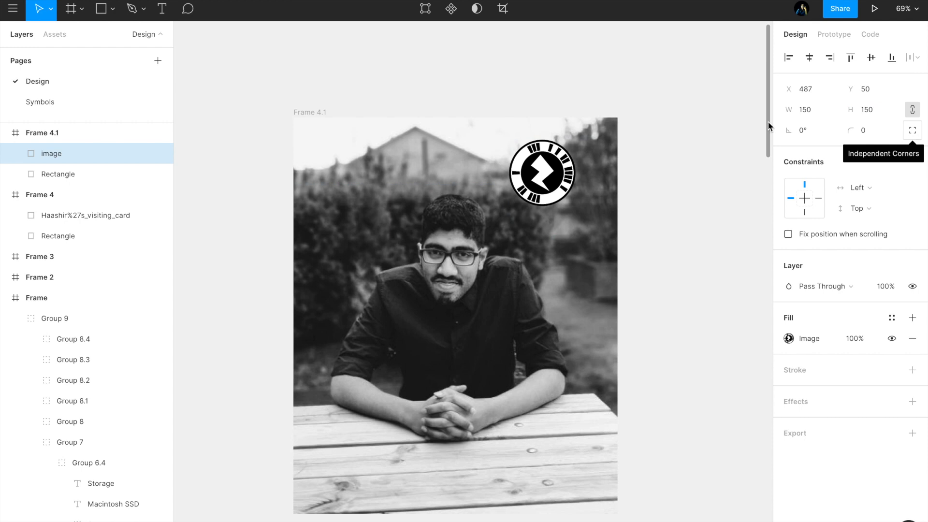
{"action": "left_click_drag", "start_coordinate": [528, 176], "coordinate": [552, 171]}
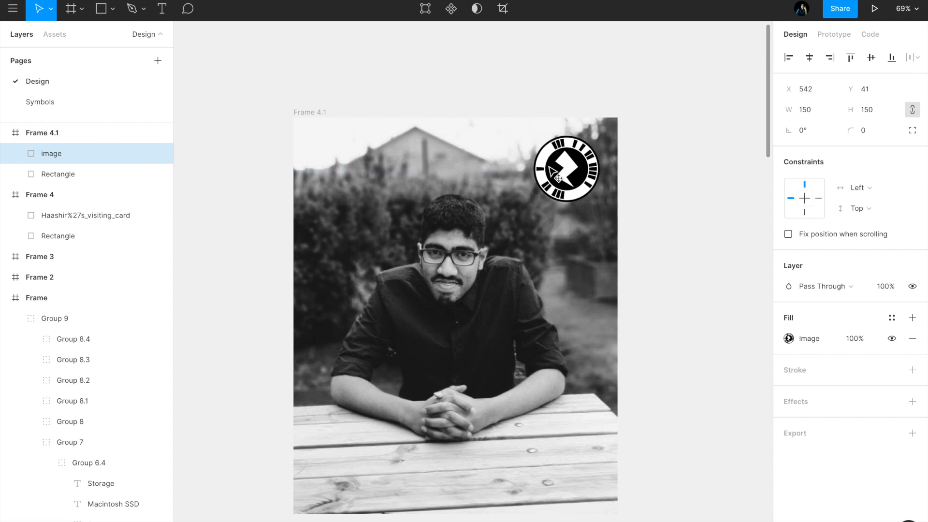
{"action": "left_click", "coordinate": [627, 172]}
{"action": "scroll", "coordinate": [627, 172], "scroll_direction": "down", "scroll_amount": 3}
{"action": "scroll", "coordinate": [627, 172], "scroll_direction": "down", "scroll_amount": 1}
{"action": "scroll", "coordinate": [627, 173], "scroll_direction": "right", "scroll_amount": 1}
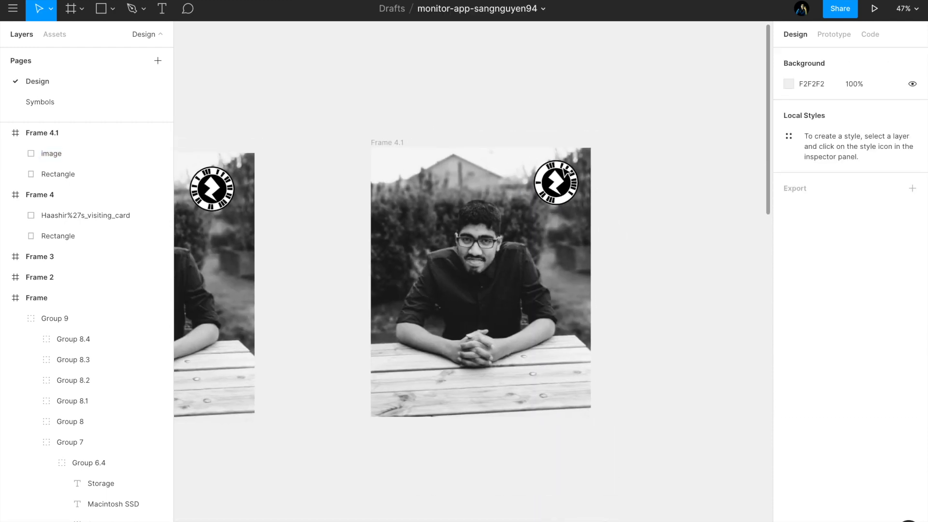
Step: Export Frame 4.1 as a 1x PNG and save it to the Desktop
{"action": "key", "text": "ctrl+Left"}
{"action": "key", "text": "ctrl+Right"}
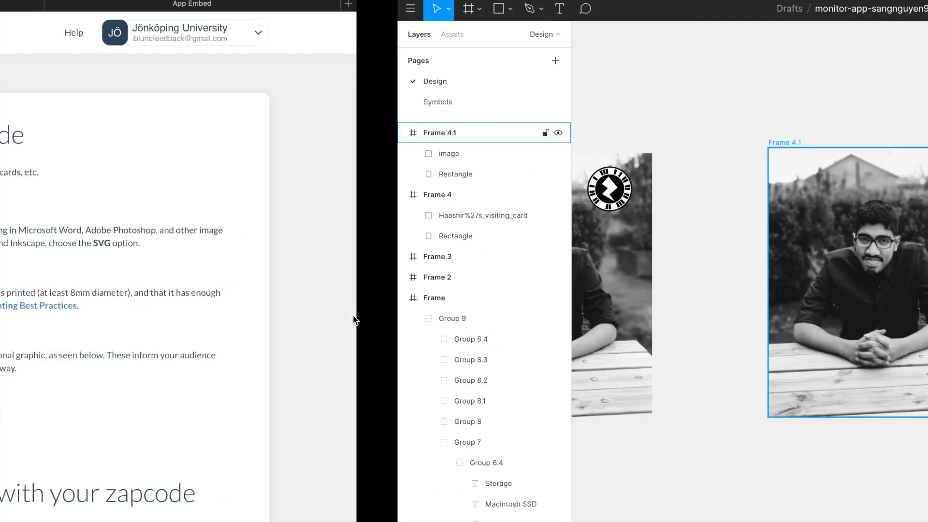
{"action": "left_click", "coordinate": [389, 149]}
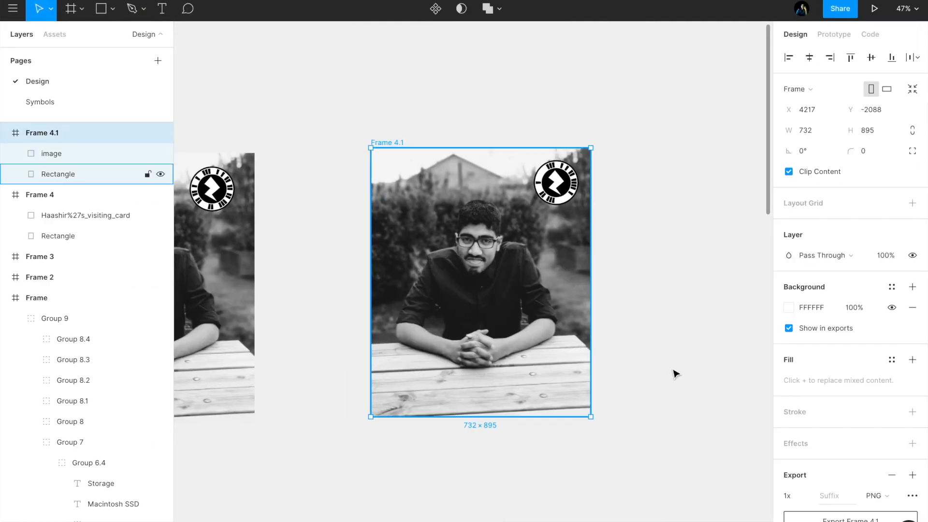
{"action": "scroll", "coordinate": [863, 473], "scroll_direction": "down", "scroll_amount": 2}
{"action": "left_click", "coordinate": [853, 476]}
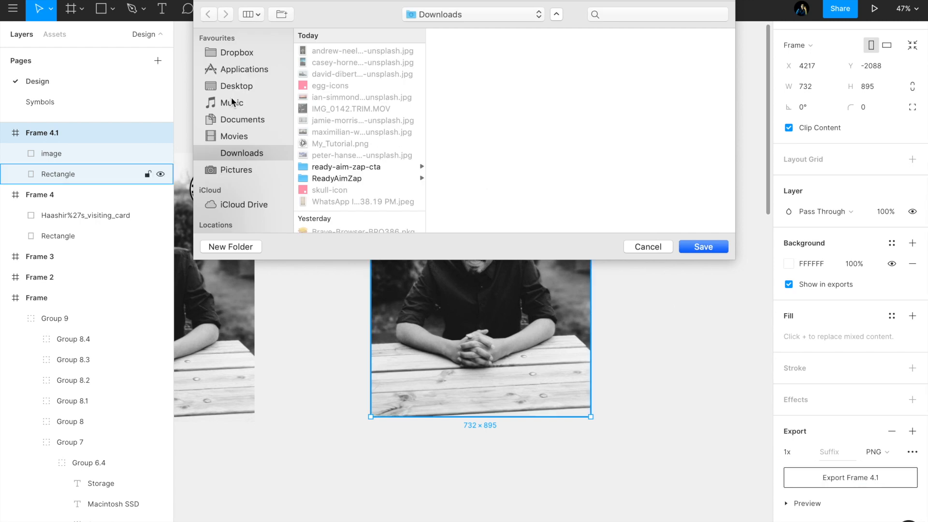
{"action": "left_click", "coordinate": [233, 90]}
{"action": "key", "text": "Return"}
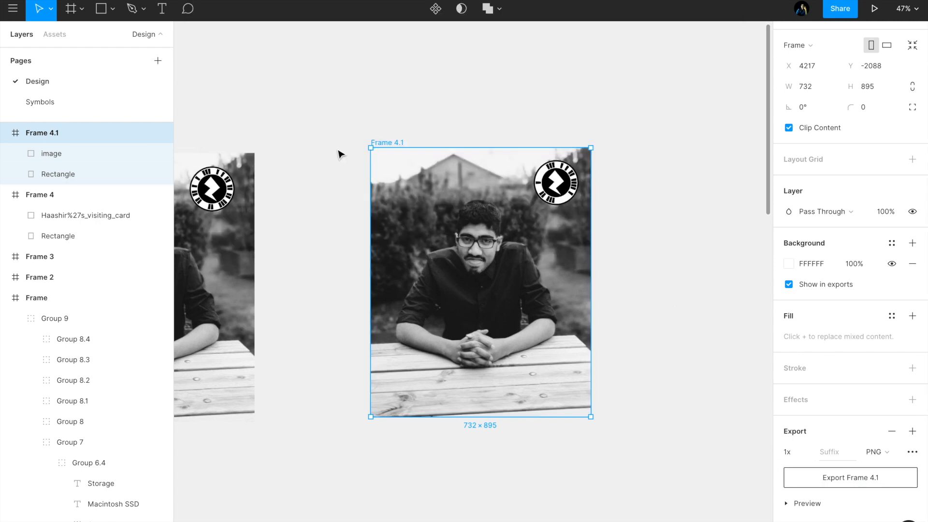
{"action": "left_click", "coordinate": [493, 116]}
{"action": "left_click", "coordinate": [556, 185]}
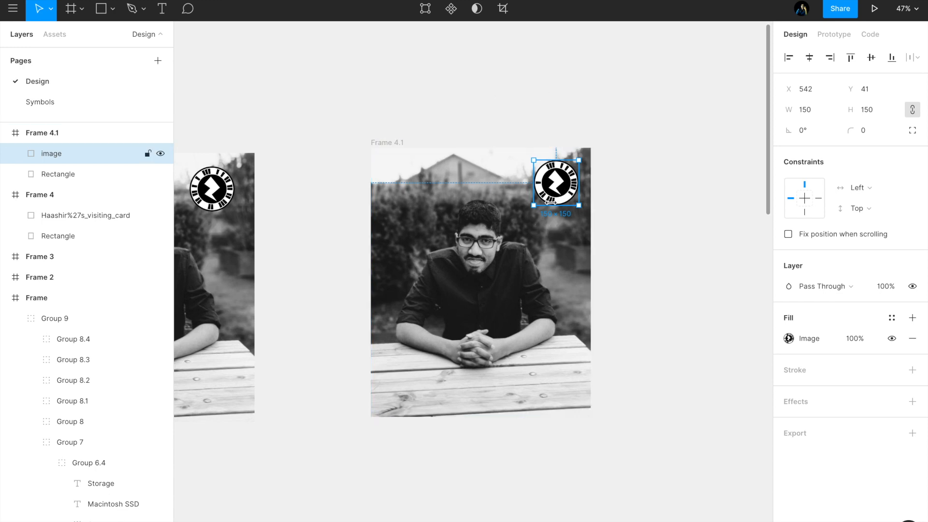
{"action": "key", "text": "Escape"}
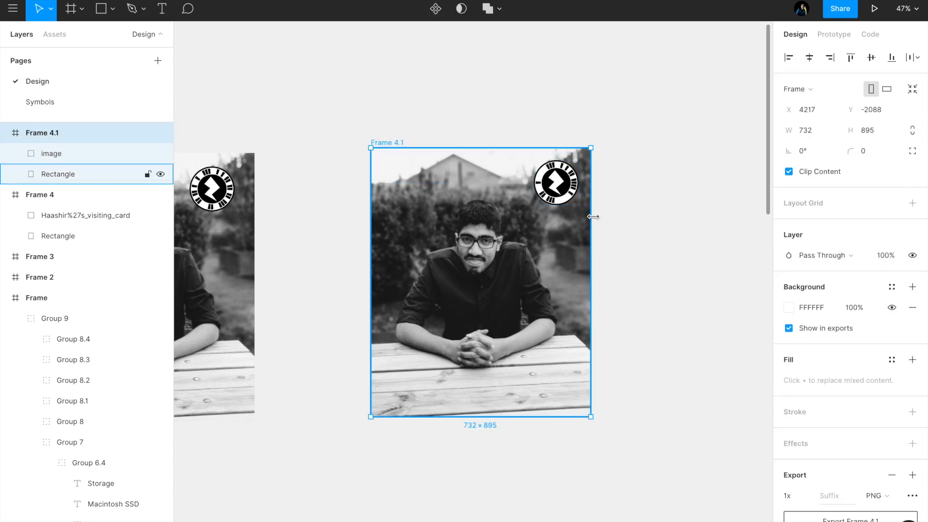
Step: Switch to ZapWorks in the browser and open the My Tutorial zapcode's content in Designer, starting without a tracking image
{"action": "left_click", "coordinate": [632, 194]}
{"action": "key", "text": "ctrl+Left"}
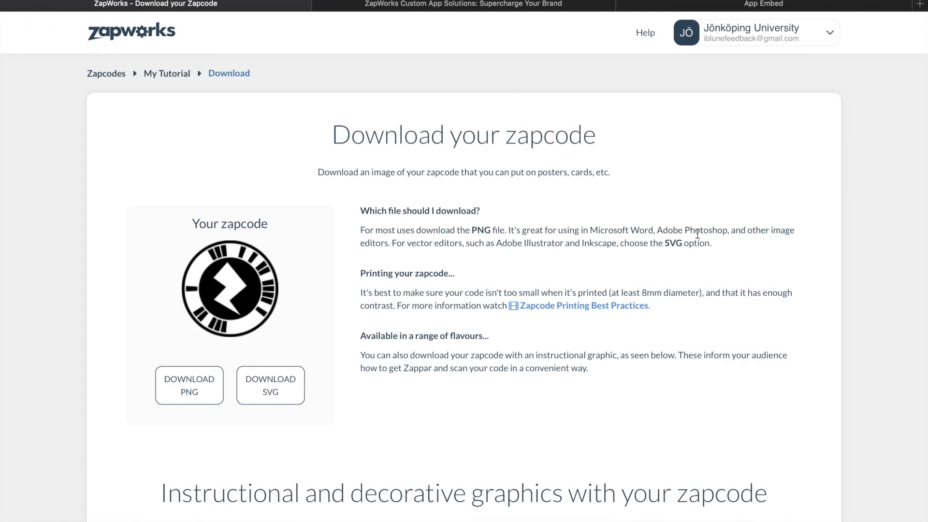
{"action": "scroll", "coordinate": [361, 170], "scroll_direction": "left", "scroll_amount": 5}
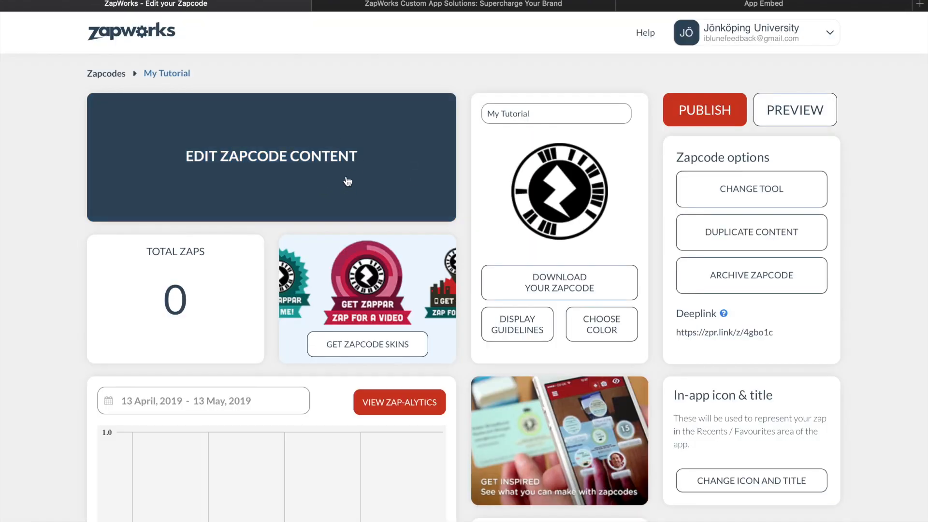
{"action": "left_click", "coordinate": [281, 158]}
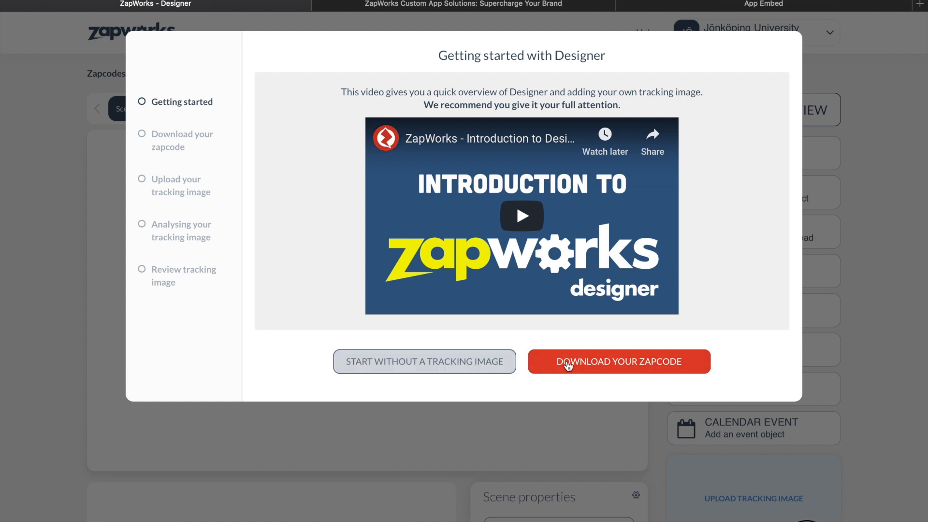
{"action": "left_click", "coordinate": [464, 364]}
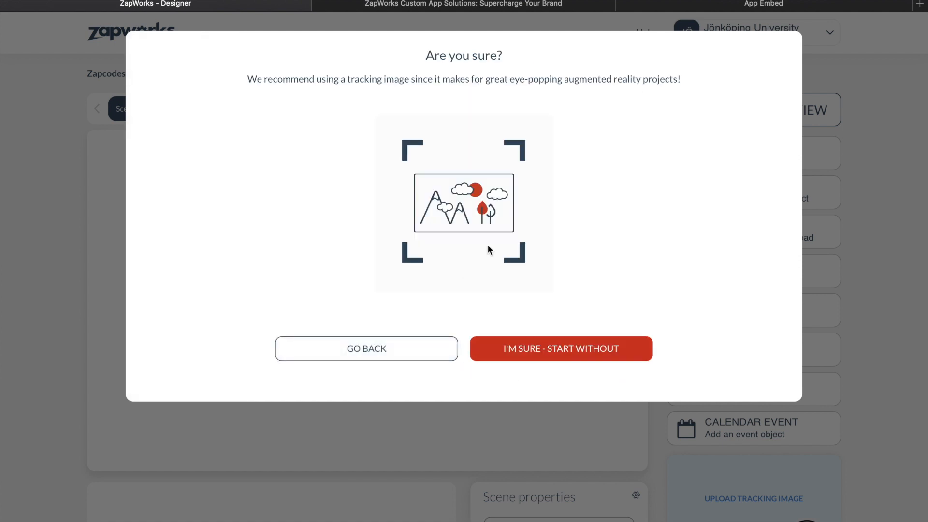
{"action": "left_click", "coordinate": [512, 352]}
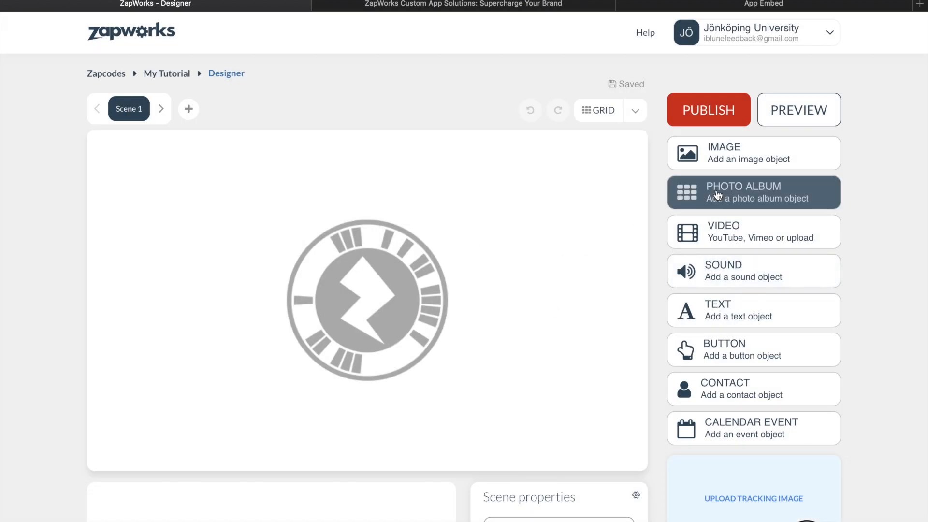
Step: Add a button object to Scene 1 and label it "Know more"
{"action": "left_click", "coordinate": [688, 165]}
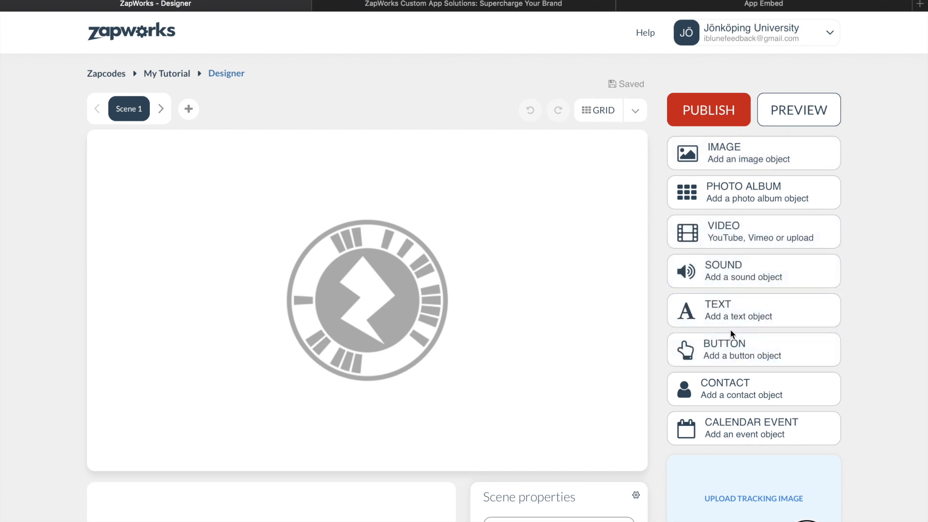
{"action": "left_click", "coordinate": [727, 344]}
{"action": "double_click", "coordinate": [379, 299]}
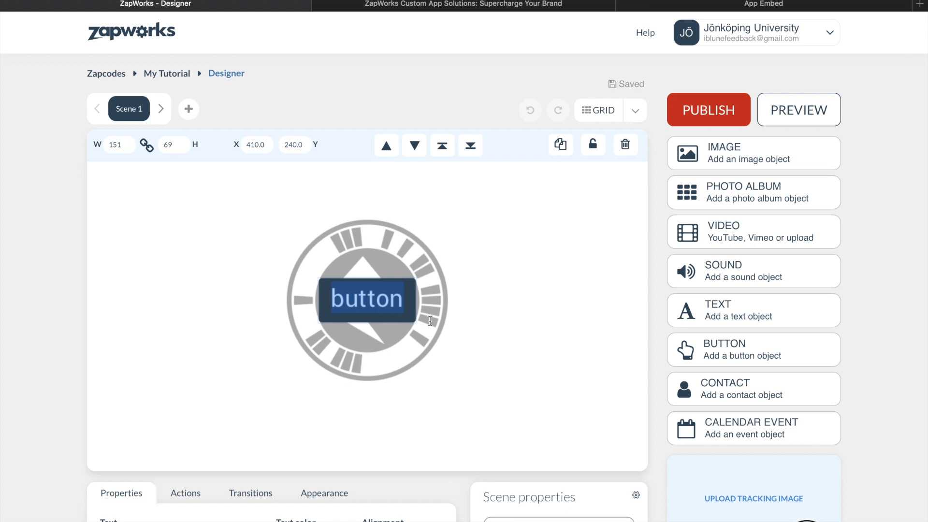
{"action": "type", "text": "Know more"}
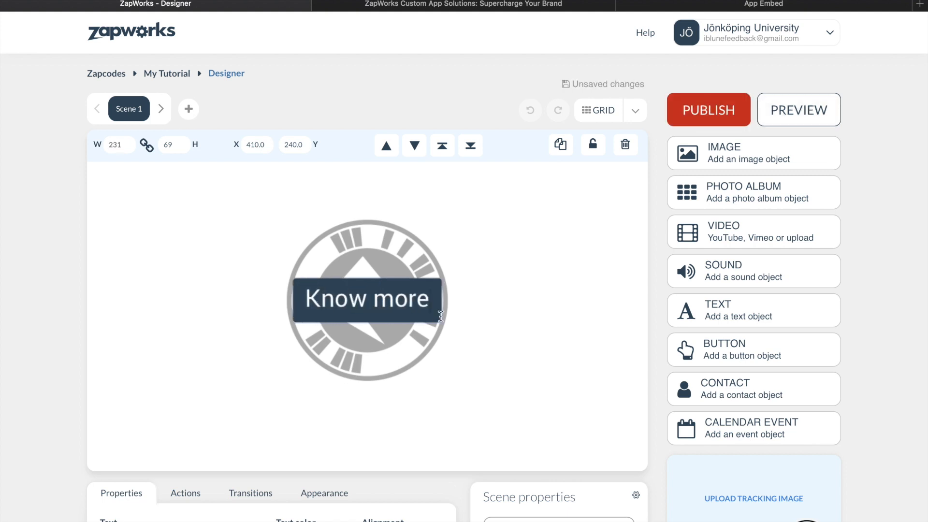
{"action": "left_click", "coordinate": [468, 311]}
Step: Add a second scene and place the blue shipwreck photo (4,016×6,016 JPG) from the Downloads folder in it
{"action": "left_click", "coordinate": [189, 109]}
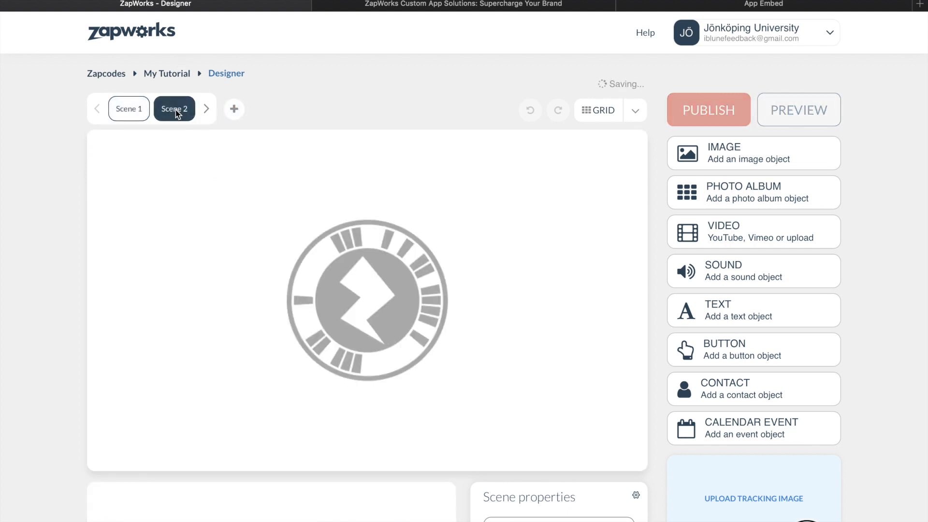
{"action": "scroll", "coordinate": [625, 172], "scroll_direction": "down", "scroll_amount": 3}
{"action": "scroll", "coordinate": [624, 172], "scroll_direction": "up", "scroll_amount": 3}
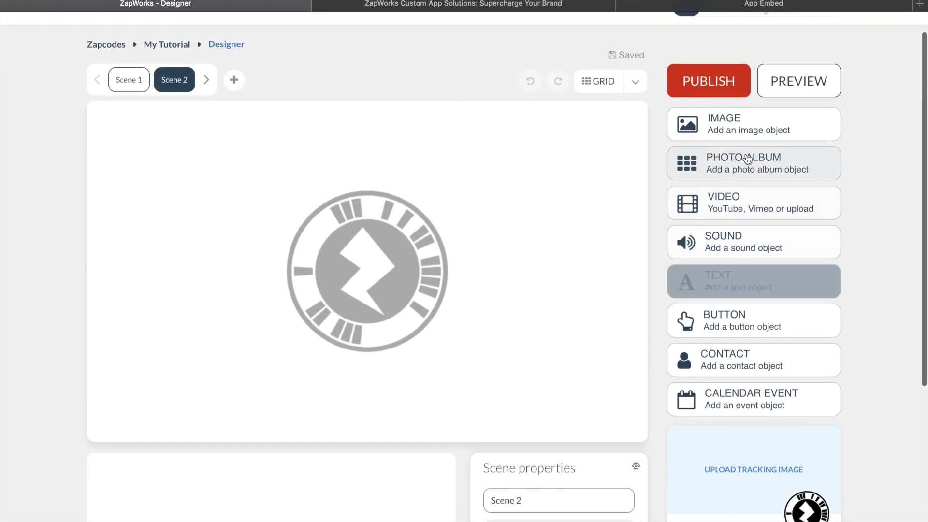
{"action": "left_click", "coordinate": [746, 210]}
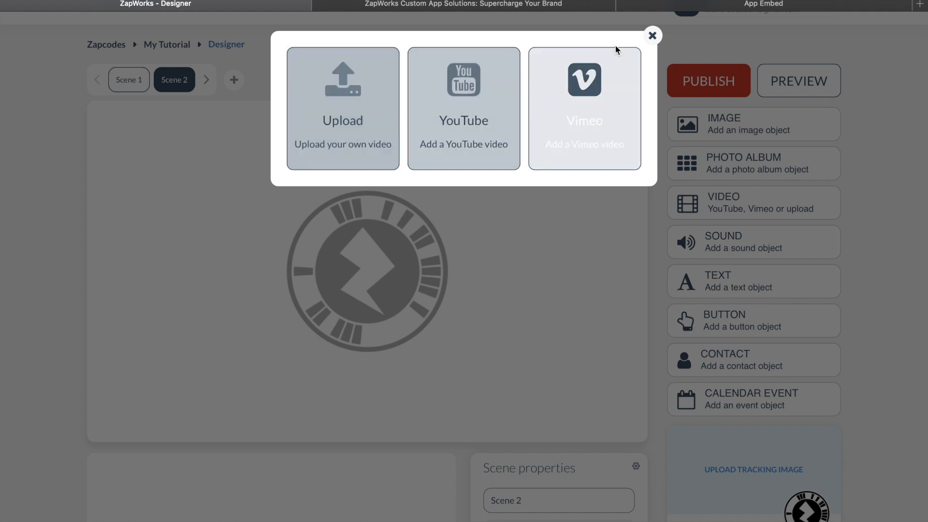
{"action": "left_click", "coordinate": [652, 35]}
{"action": "left_click", "coordinate": [720, 133]}
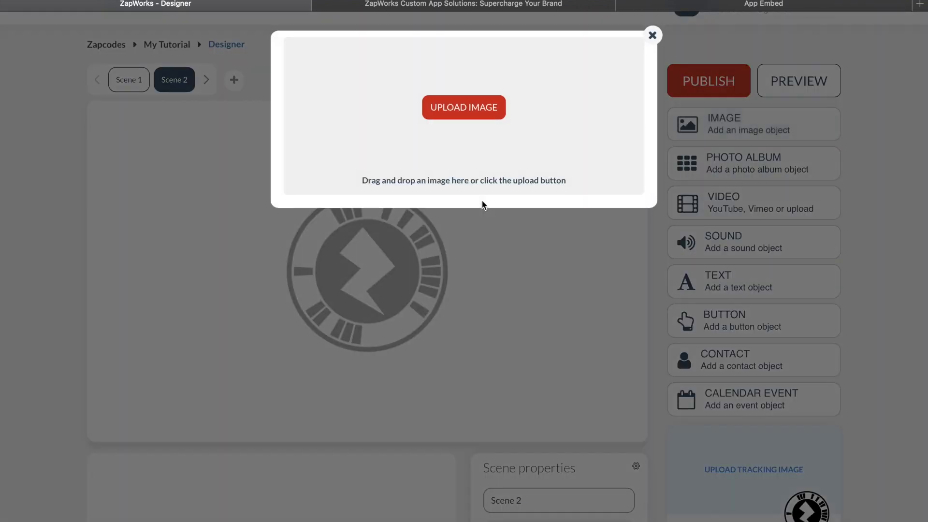
{"action": "left_click", "coordinate": [468, 108]}
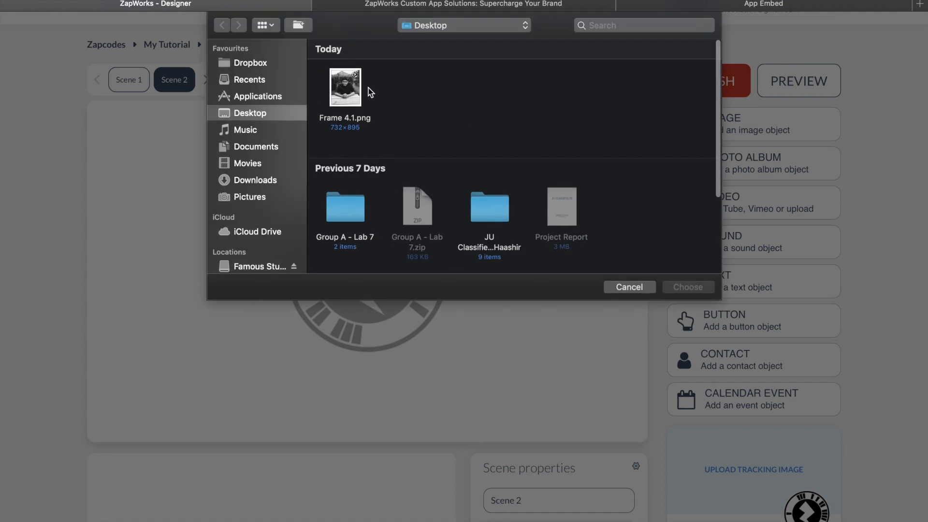
{"action": "left_click", "coordinate": [274, 182]}
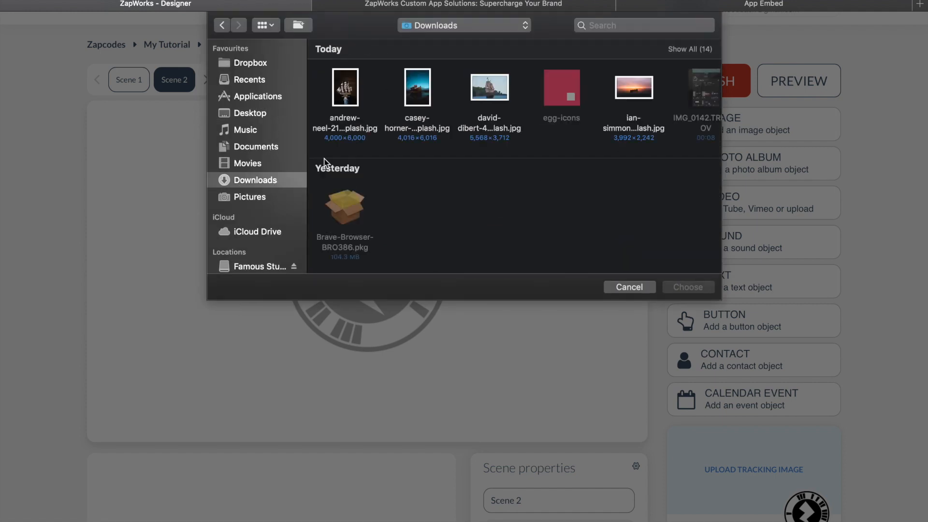
{"action": "double_click", "coordinate": [418, 108]}
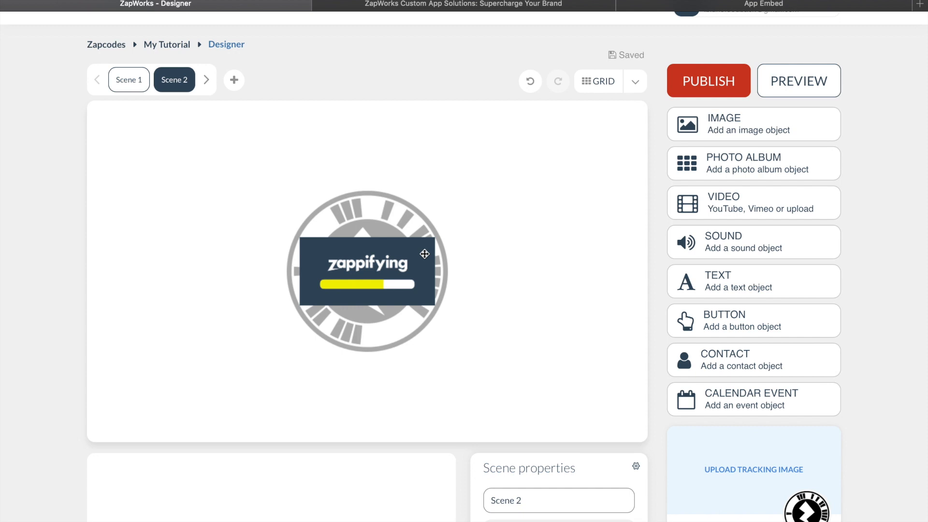
{"action": "left_click", "coordinate": [396, 251]}
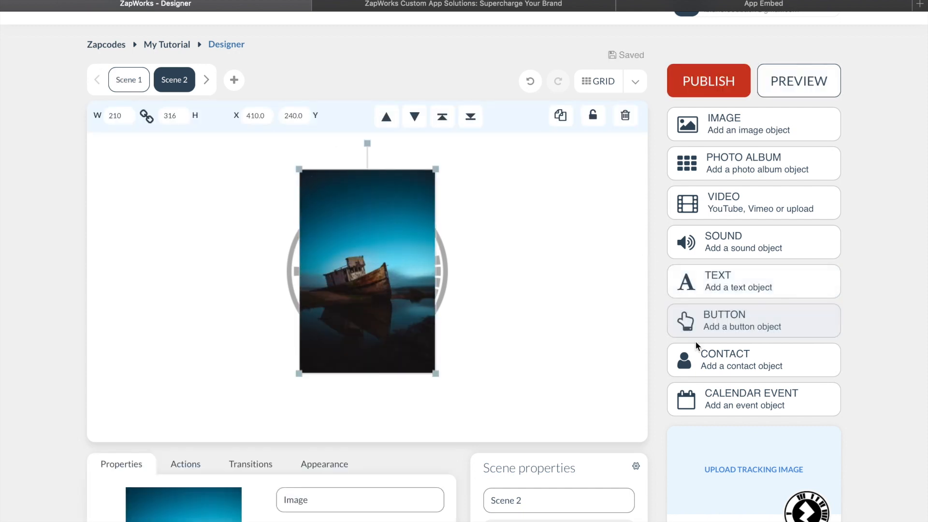
Step: Add a "Know more" button to Scene 2 and position it over the photo's lower part, at about X 405, Y 352
{"action": "left_click", "coordinate": [719, 328]}
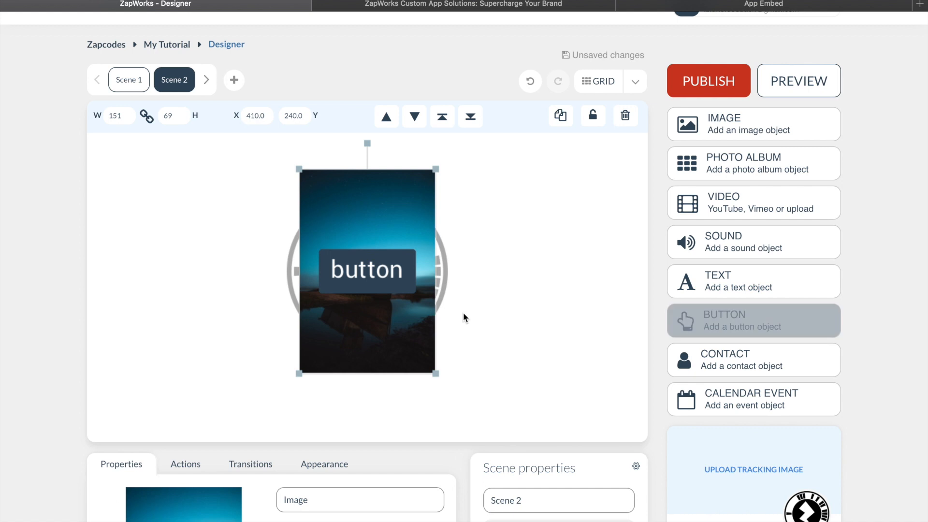
{"action": "double_click", "coordinate": [387, 272]}
{"action": "type", "text": "Know more"}
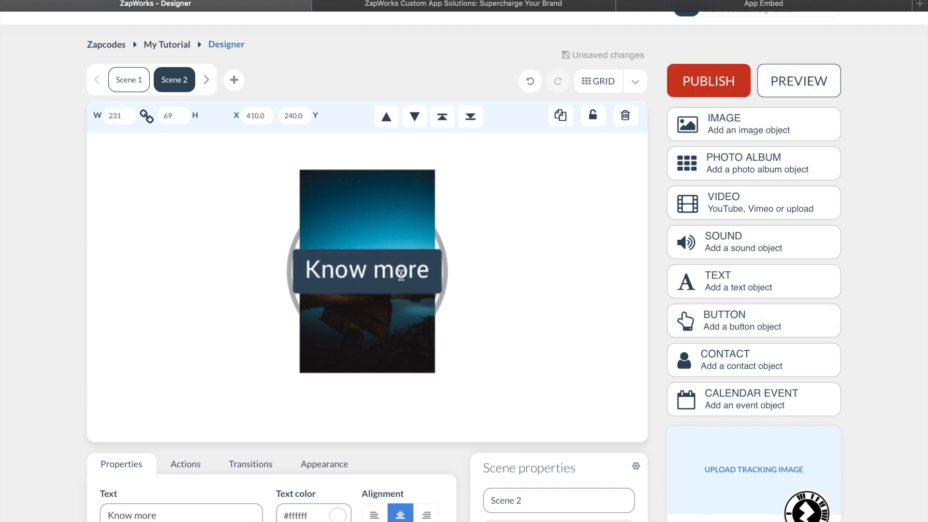
{"action": "left_click", "coordinate": [440, 268]}
{"action": "left_click_drag", "start_coordinate": [394, 275], "coordinate": [399, 349]}
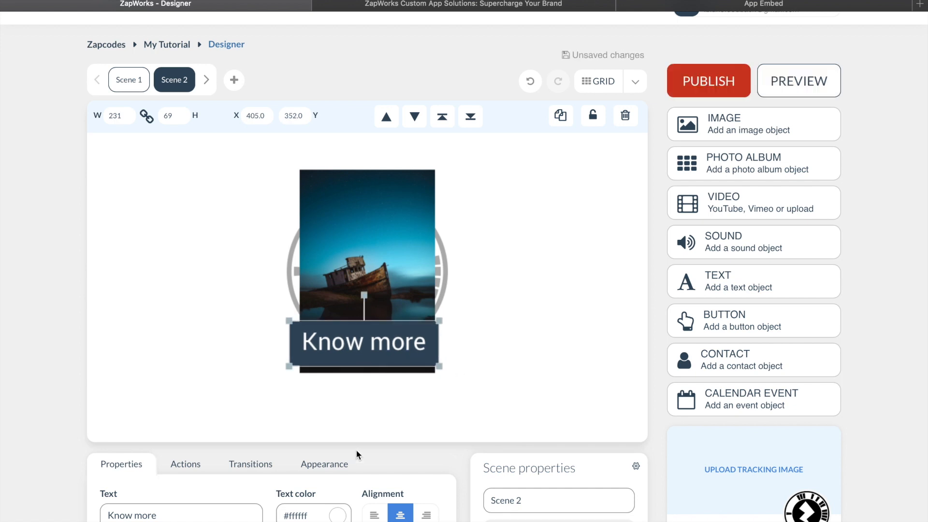
Step: Give Scene 2's Know more button an on-tap "Link to" action with Google's web address, opening in an external browser
{"action": "left_click", "coordinate": [184, 466]}
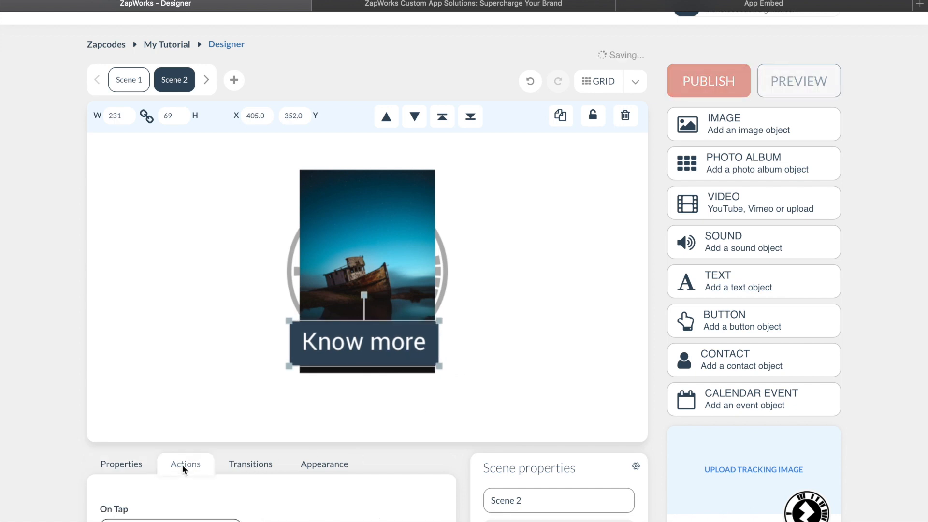
{"action": "scroll", "coordinate": [183, 461], "scroll_direction": "down", "scroll_amount": 3}
{"action": "left_click", "coordinate": [182, 473]}
{"action": "left_click", "coordinate": [169, 517]}
{"action": "left_click", "coordinate": [170, 465]}
{"action": "left_click", "coordinate": [160, 521]}
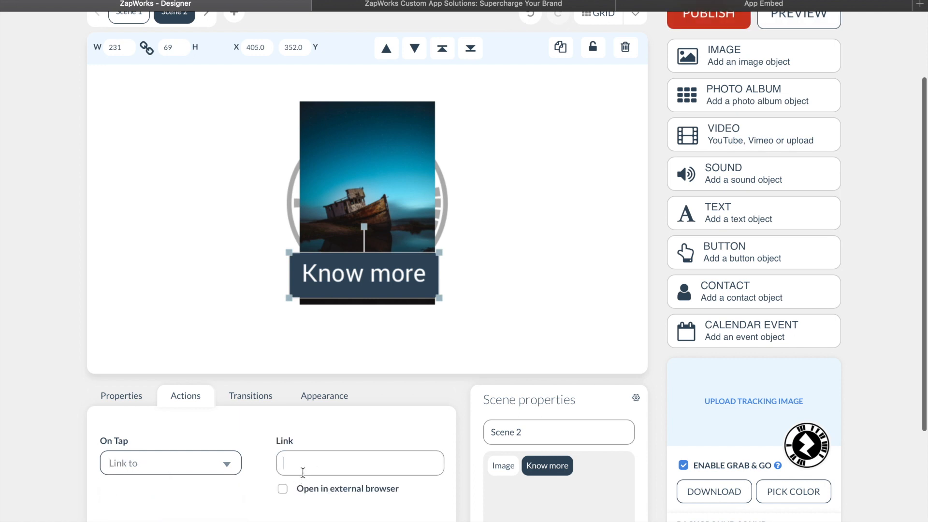
{"action": "left_click", "coordinate": [373, 487]}
{"action": "left_click", "coordinate": [380, 463]}
{"action": "type", "text": "http://google.c"}
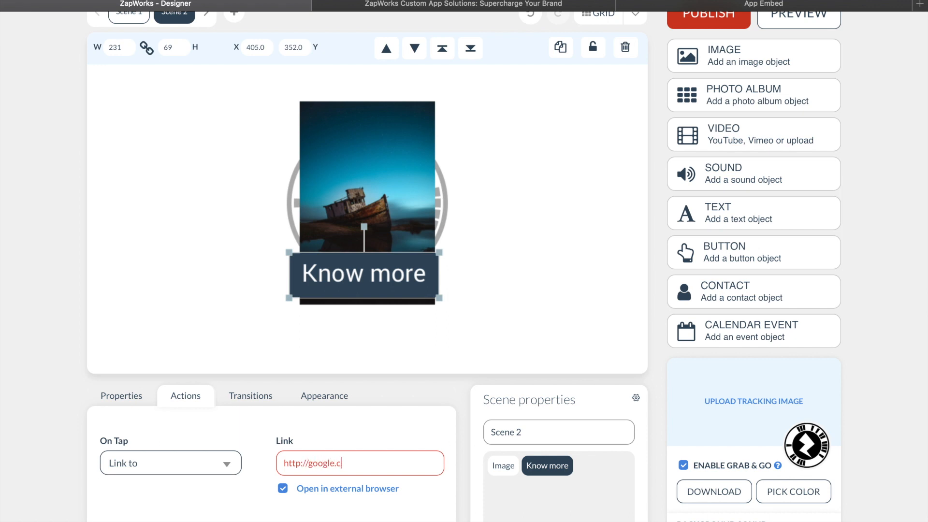
{"action": "left_click", "coordinate": [526, 269]}
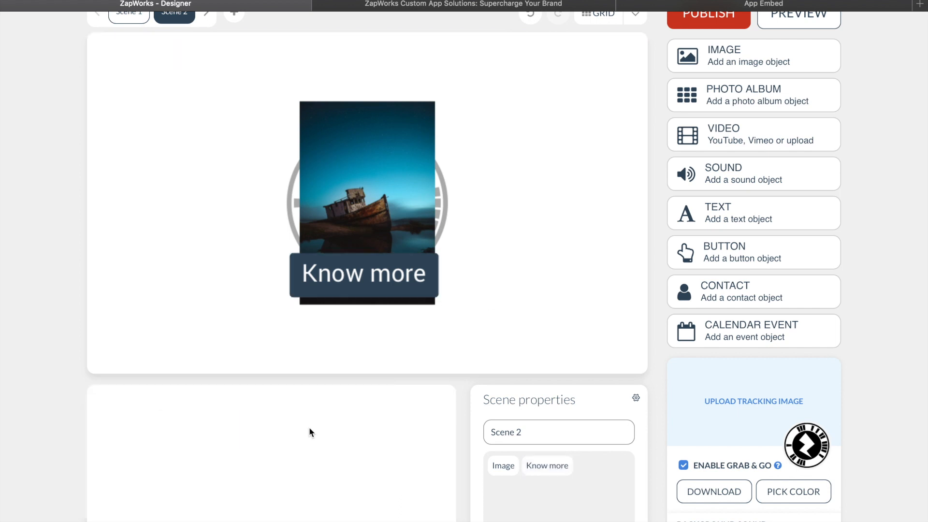
Step: Add the text "This was made in 1904" beside the photo's upper part, at about X 644, Y 131
{"action": "left_click", "coordinate": [364, 274]}
{"action": "left_click", "coordinate": [422, 204]}
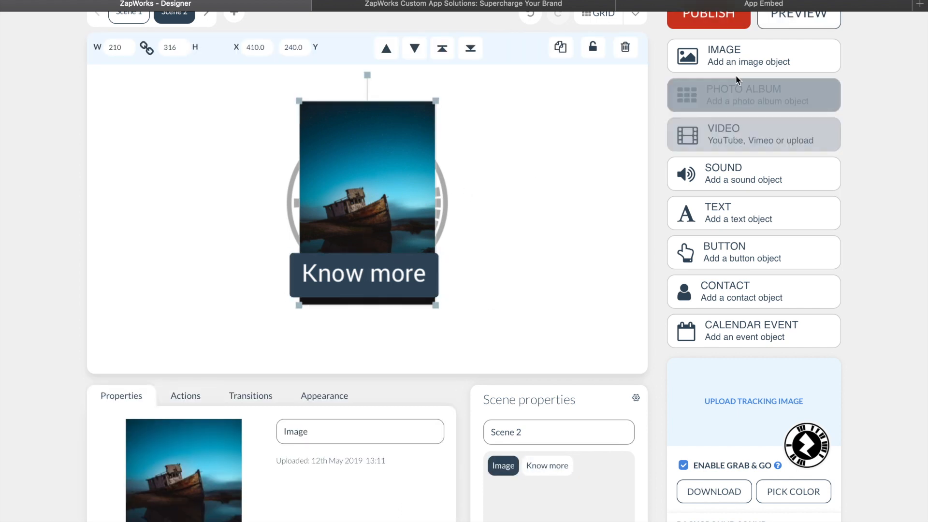
{"action": "left_click", "coordinate": [711, 212]}
{"action": "left_click_drag", "start_coordinate": [390, 208], "coordinate": [543, 131]}
{"action": "double_click", "coordinate": [543, 131]}
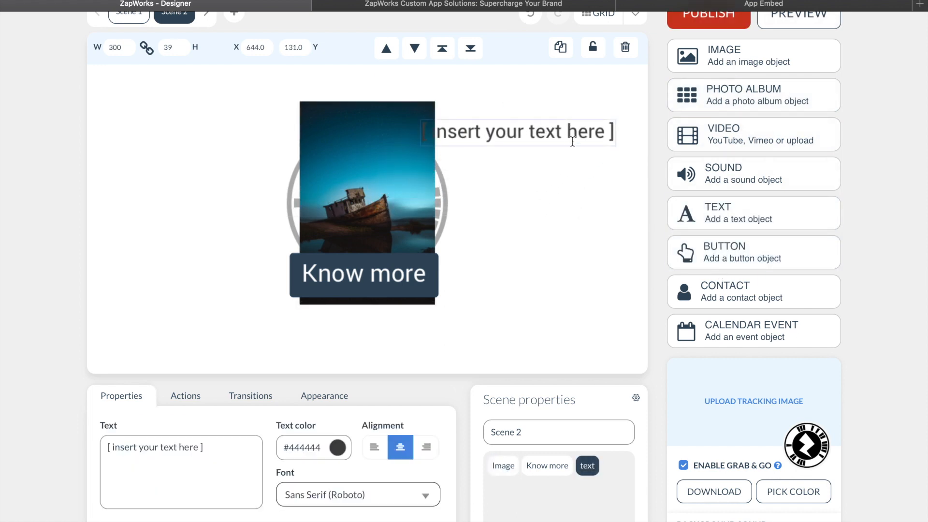
{"action": "type", "text": "Th"}
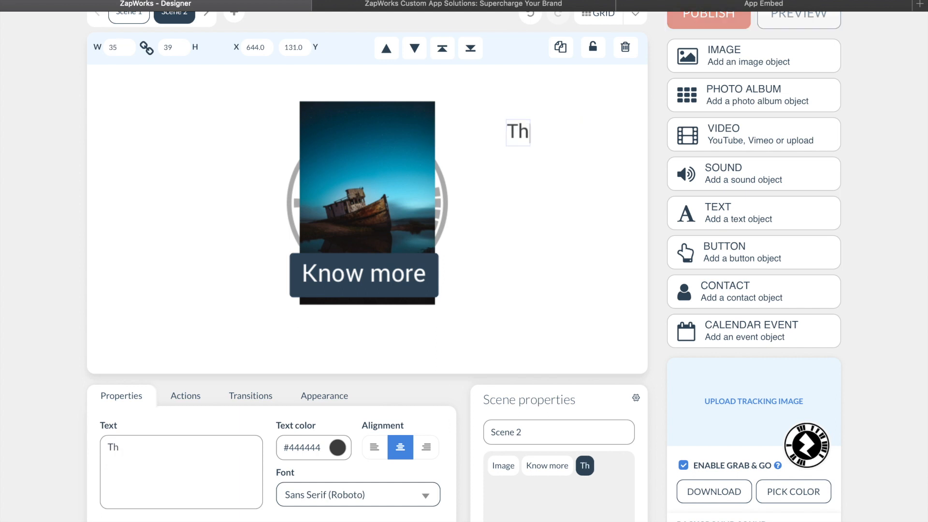
{"action": "type", "text": "is was made in 1904"}
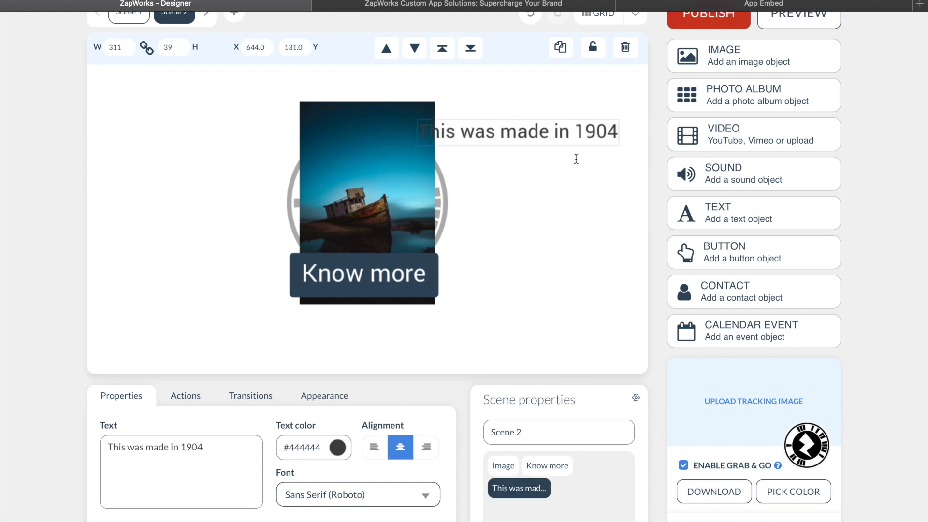
Step: Append the placeholder line "fjhsdfhsj" and a line break below "This was made in 1904"
{"action": "key", "text": "Return"}
{"action": "type", "text": "fjhsdfhsj"}
{"action": "key", "text": "Return"}
{"action": "key", "text": "ctrl+a"}
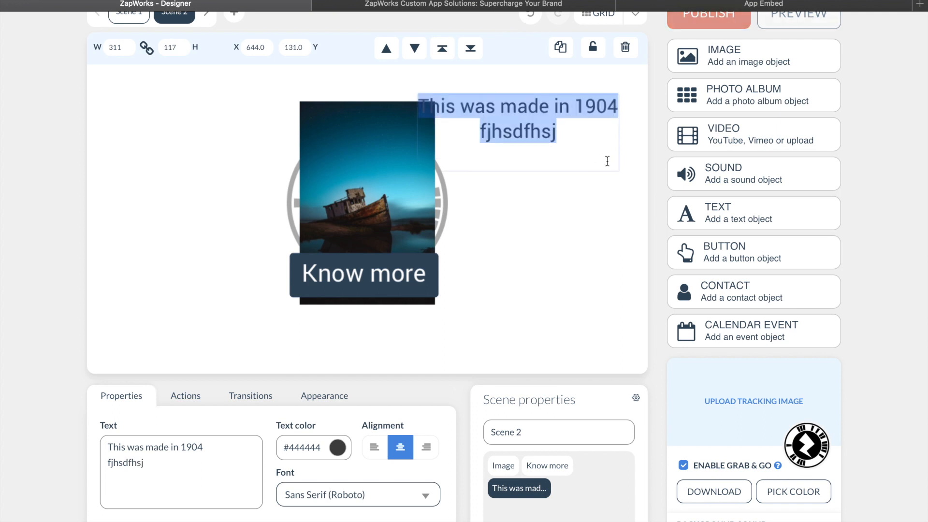
{"action": "left_click", "coordinate": [520, 238]}
Step: Move the text block onto the photo at about X 407, Y 278 and change its text colour to pale pink #fbecff
{"action": "left_click_drag", "start_coordinate": [537, 120], "coordinate": [386, 213]}
{"action": "left_click", "coordinate": [343, 454]}
{"action": "left_click_drag", "start_coordinate": [290, 490], "coordinate": [289, 512]}
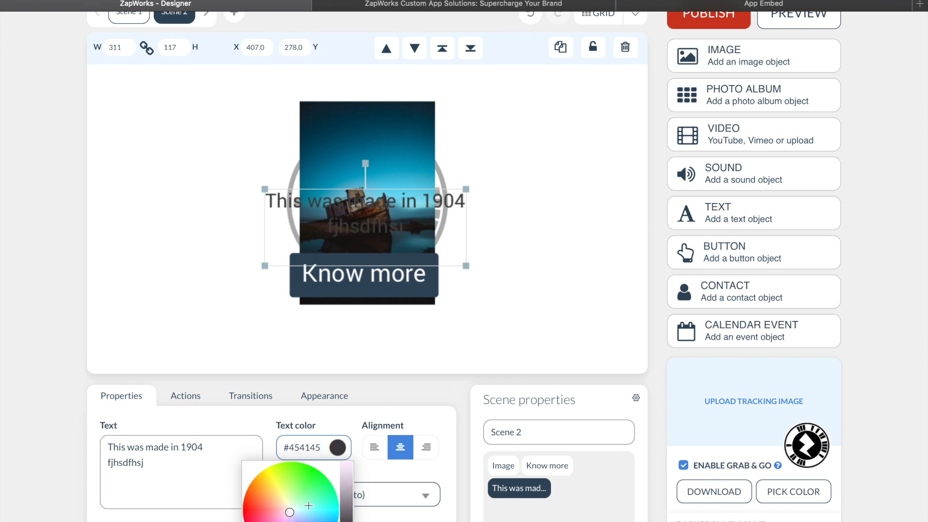
{"action": "left_click_drag", "start_coordinate": [346, 483], "coordinate": [347, 463]}
{"action": "left_click", "coordinate": [562, 205]}
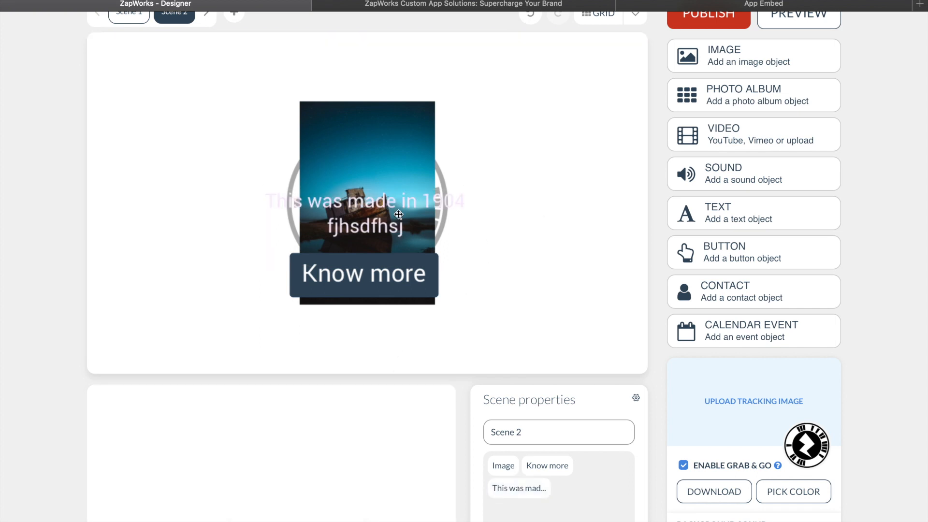
Step: Left-align the text block and reposition it at about X 456, Y 272, so its lines start at the photo's left edge
{"action": "left_click", "coordinate": [363, 214]}
{"action": "left_click_drag", "start_coordinate": [363, 215], "coordinate": [519, 212]}
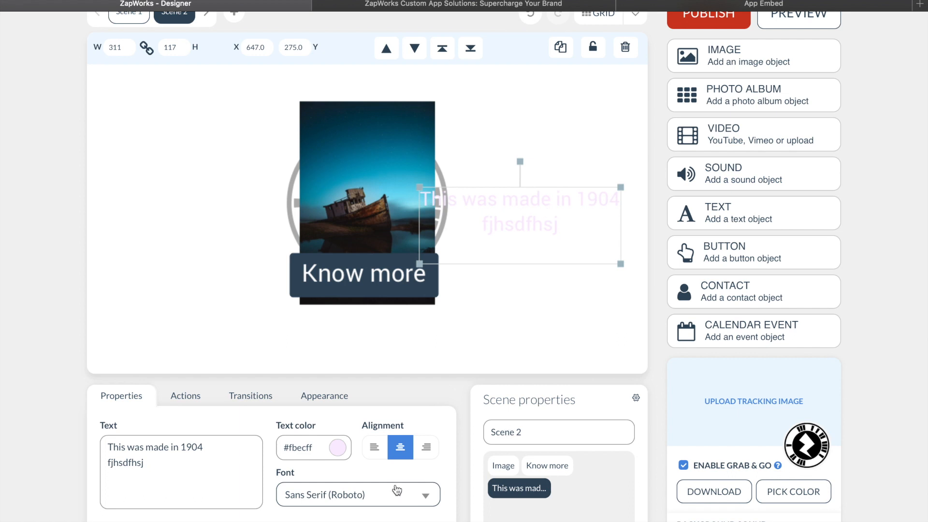
{"action": "left_click", "coordinate": [374, 447]}
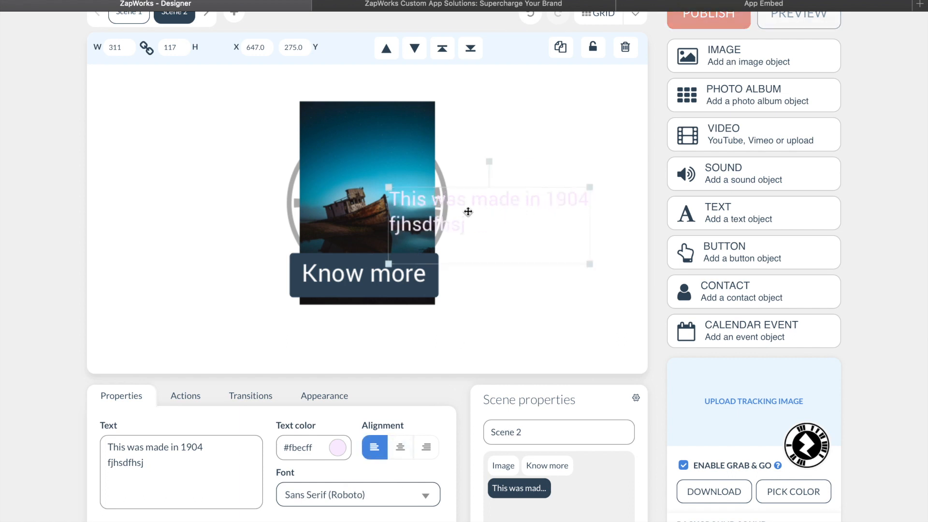
{"action": "left_click_drag", "start_coordinate": [517, 213], "coordinate": [397, 210]}
{"action": "left_click", "coordinate": [515, 231]}
{"action": "left_click", "coordinate": [364, 207]}
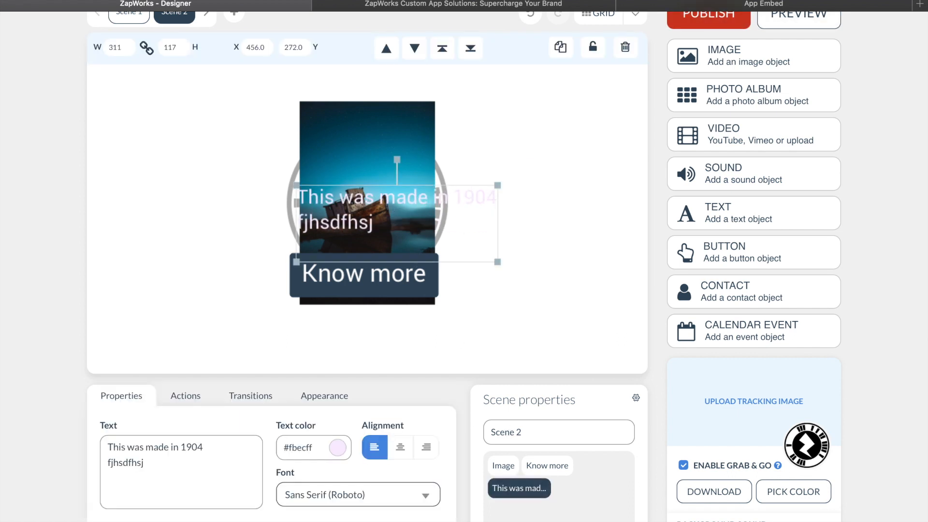
{"action": "left_click", "coordinate": [347, 224]}
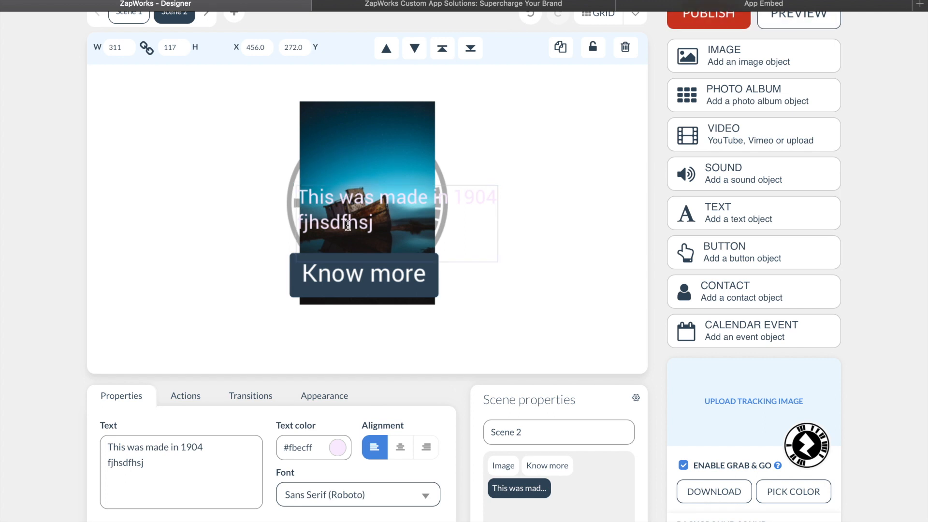
{"action": "left_click", "coordinate": [360, 148]}
{"action": "left_click", "coordinate": [338, 225]}
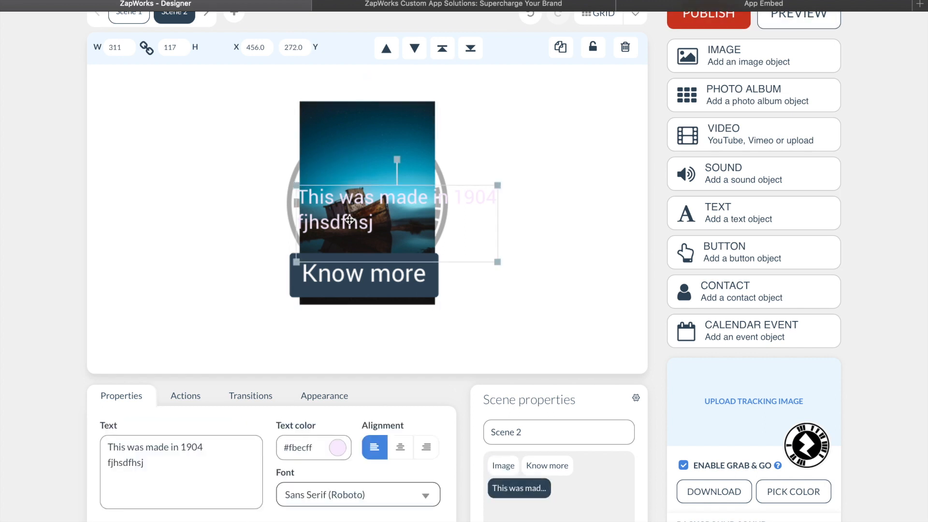
Step: Delete the "This was made in 1904" text block from Scene 2
{"action": "right_click", "coordinate": [417, 212]}
{"action": "left_click", "coordinate": [540, 141]}
{"action": "left_click", "coordinate": [625, 47]}
Step: Set the tap action of Scene 1's "Know more" button to go to Scene 2
{"action": "left_click", "coordinate": [135, 17]}
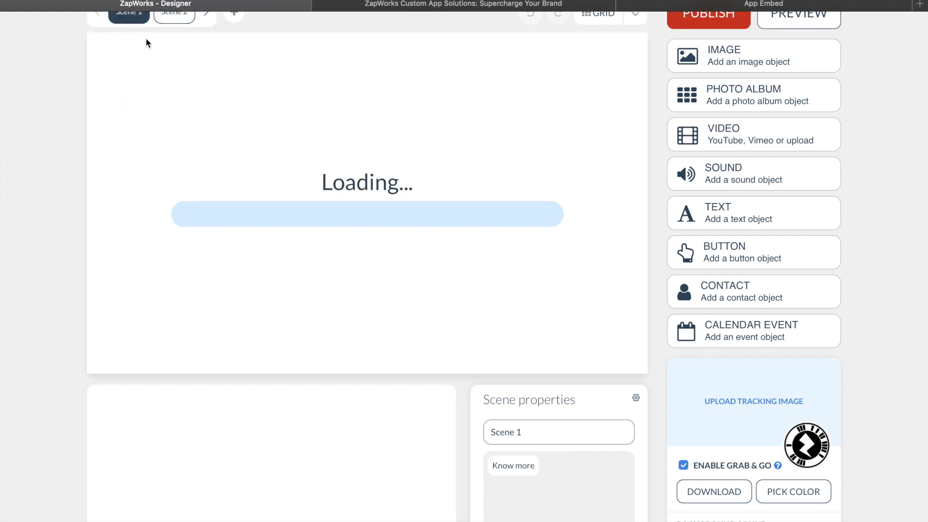
{"action": "scroll", "coordinate": [198, 235], "scroll_direction": "up", "scroll_amount": 1}
{"action": "left_click", "coordinate": [360, 227]}
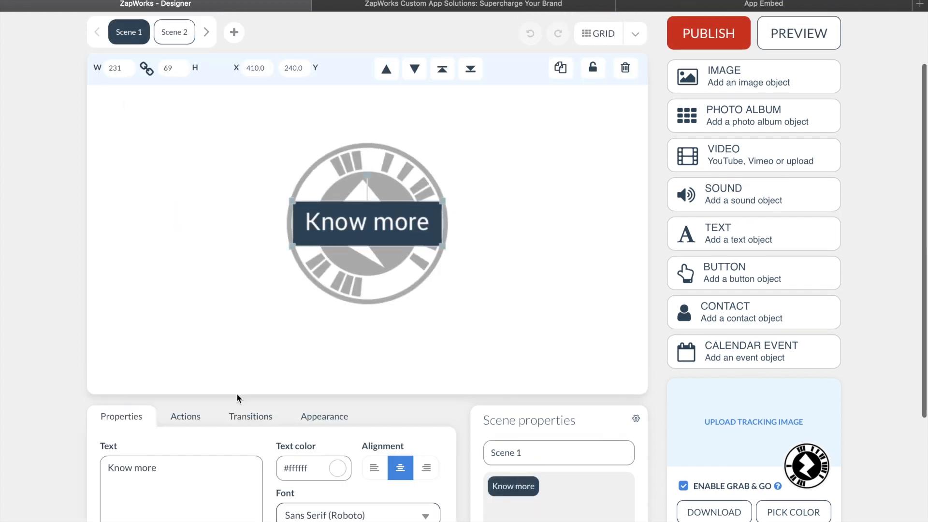
{"action": "left_click", "coordinate": [193, 415]}
{"action": "scroll", "coordinate": [206, 439], "scroll_direction": "down", "scroll_amount": 3}
{"action": "scroll", "coordinate": [205, 443], "scroll_direction": "down", "scroll_amount": 1}
{"action": "left_click", "coordinate": [190, 389]}
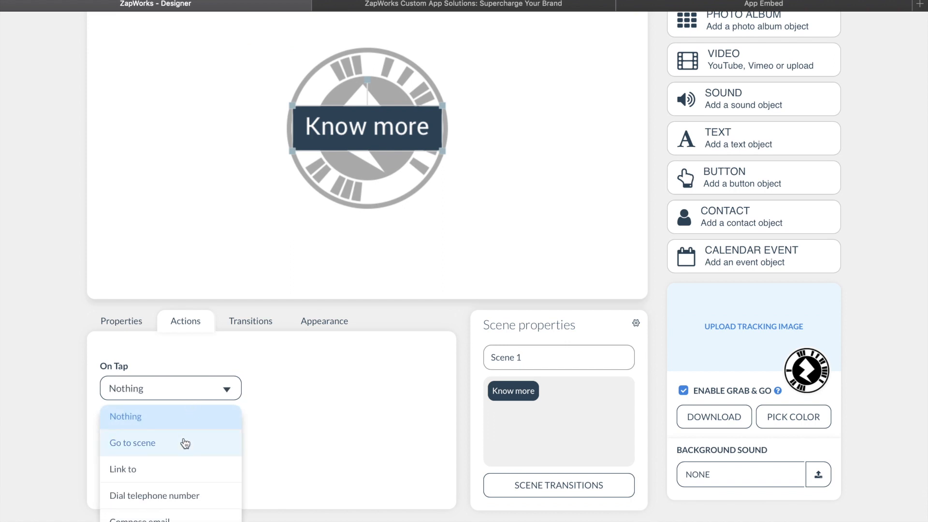
{"action": "left_click", "coordinate": [185, 443]}
{"action": "left_click", "coordinate": [329, 392]}
{"action": "left_click", "coordinate": [325, 417]}
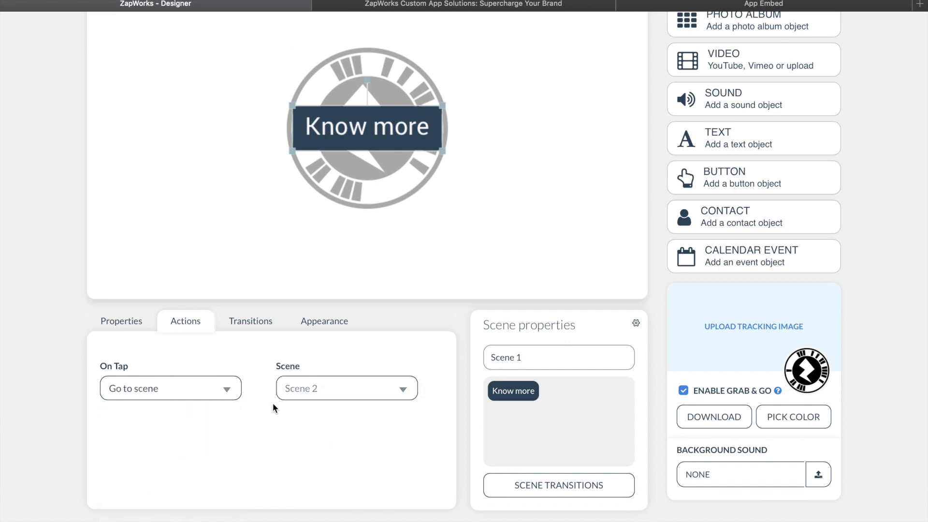
Step: Give Scene 1's "Know more" button a Fade in transition for its entrance
{"action": "left_click", "coordinate": [276, 329]}
{"action": "left_click", "coordinate": [198, 372]}
{"action": "left_click", "coordinate": [179, 426]}
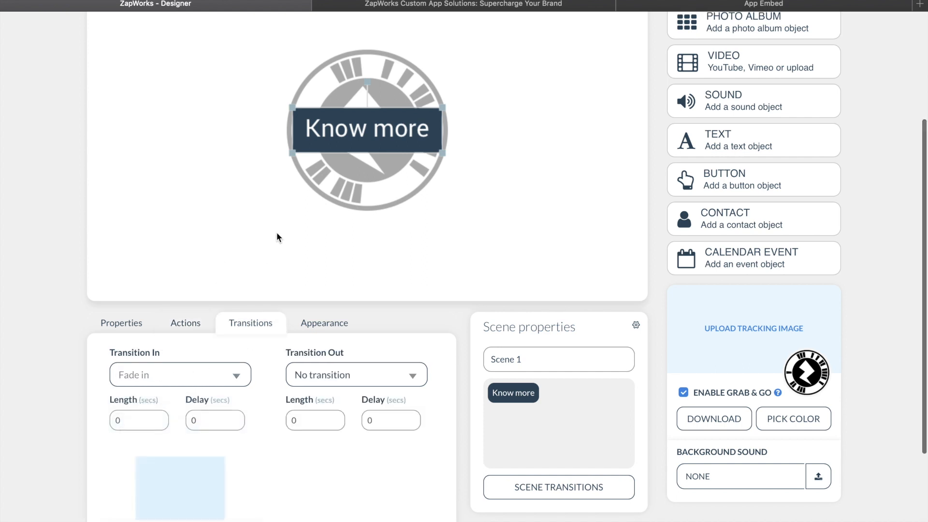
Step: Set the entrance transition of the boat photo in Scene 2 to Fade in
{"action": "scroll", "coordinate": [276, 232], "scroll_direction": "up", "scroll_amount": 3}
{"action": "left_click", "coordinate": [174, 19]}
{"action": "scroll", "coordinate": [227, 280], "scroll_direction": "down", "scroll_amount": 5}
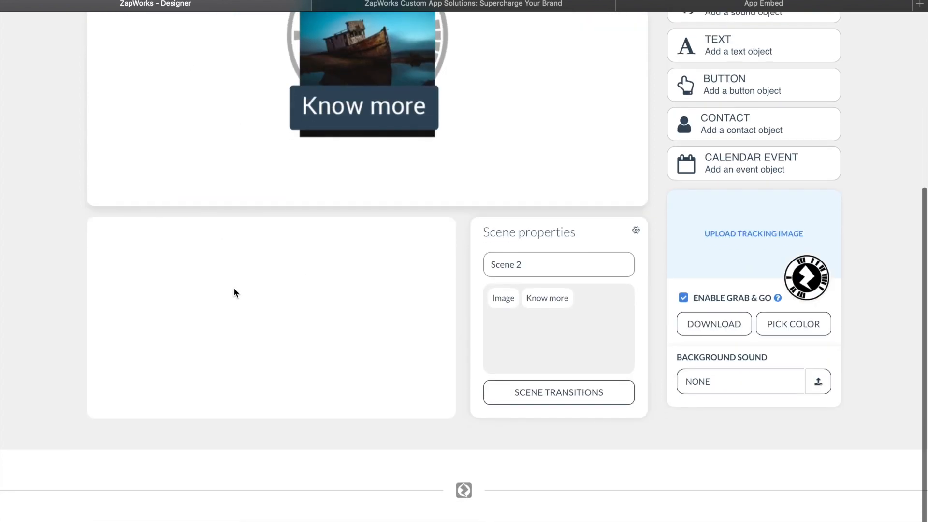
{"action": "left_click", "coordinate": [342, 72]}
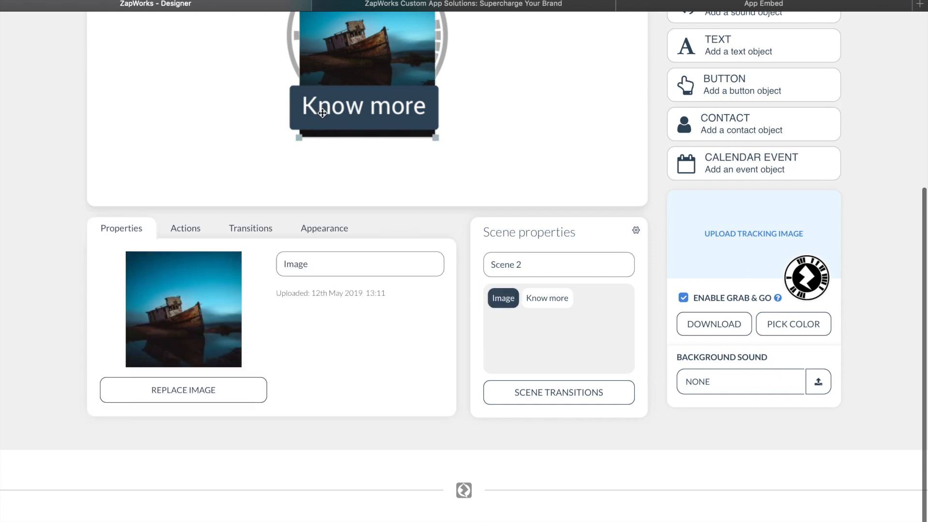
{"action": "left_click", "coordinate": [264, 237]}
{"action": "left_click", "coordinate": [311, 282]}
{"action": "left_click", "coordinate": [166, 281]}
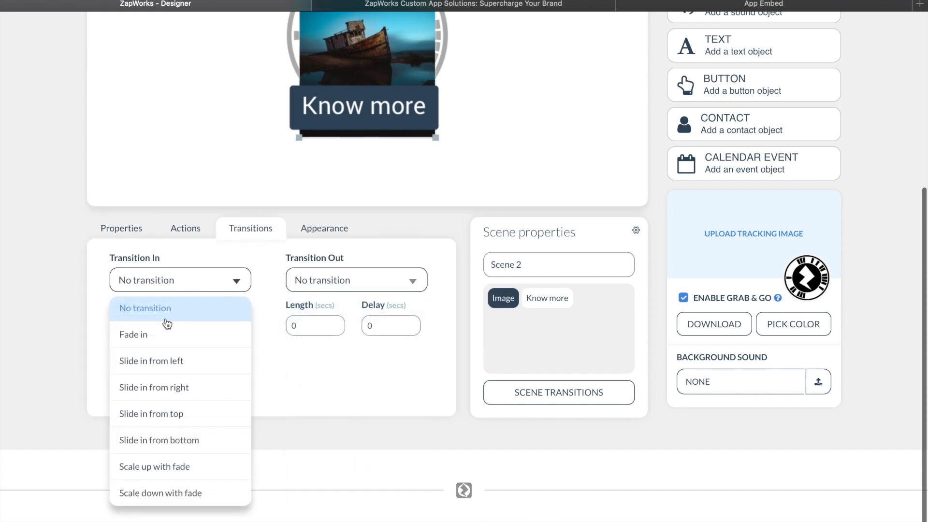
{"action": "left_click", "coordinate": [178, 335]}
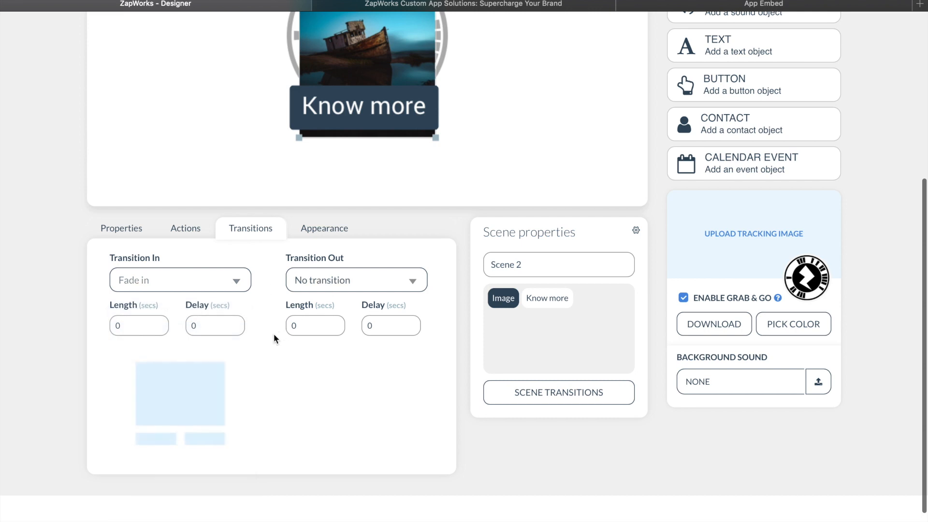
{"action": "left_click", "coordinate": [347, 278]}
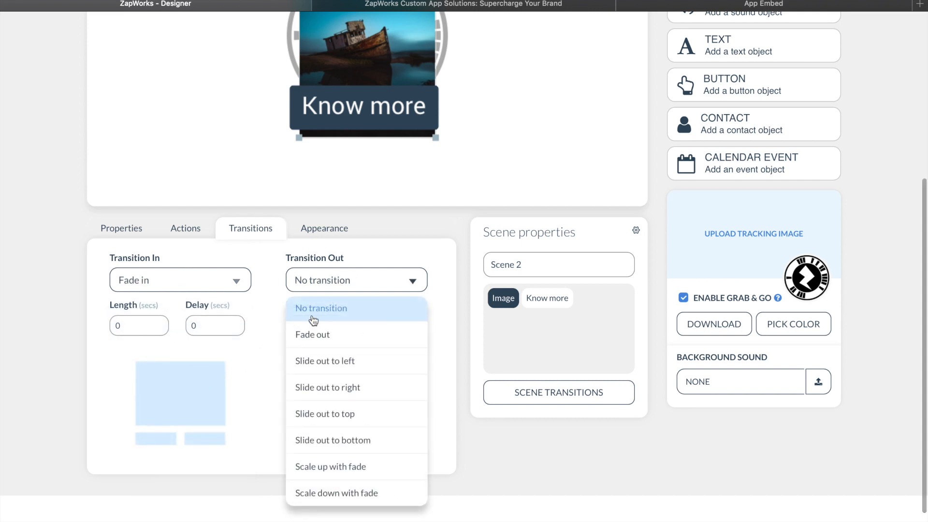
{"action": "left_click", "coordinate": [267, 256]}
Step: Set the exit transition of Scene 1's "Know more" button to Fade out
{"action": "scroll", "coordinate": [268, 257], "scroll_direction": "up", "scroll_amount": 5}
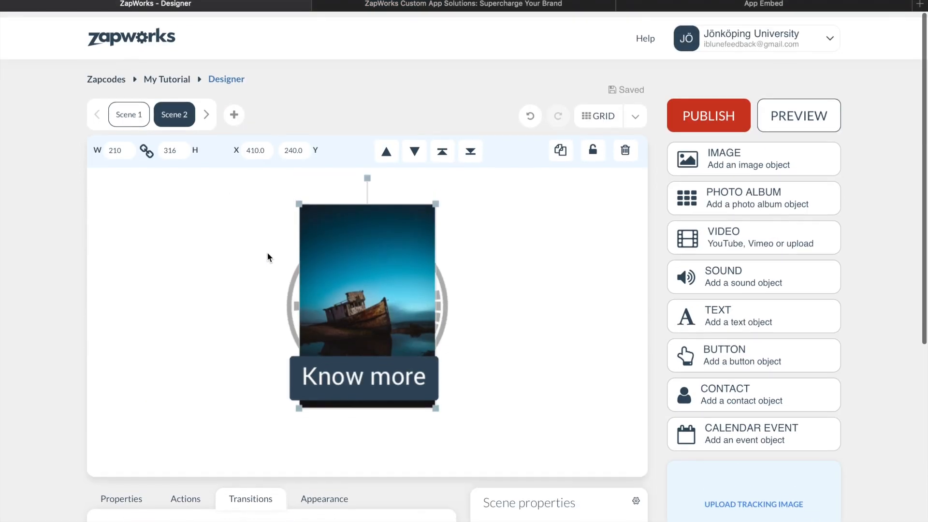
{"action": "left_click", "coordinate": [119, 106]}
{"action": "scroll", "coordinate": [275, 234], "scroll_direction": "down", "scroll_amount": 1}
{"action": "left_click", "coordinate": [331, 239]}
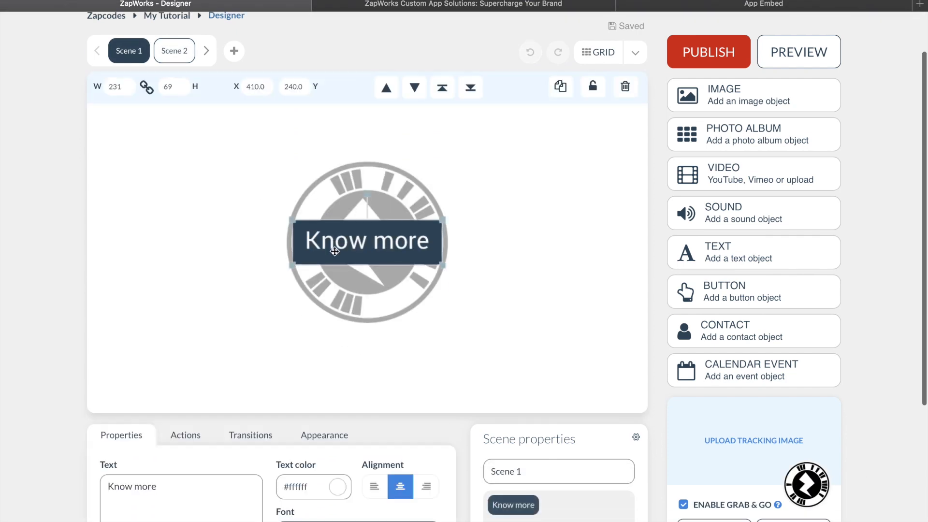
{"action": "scroll", "coordinate": [329, 290], "scroll_direction": "down", "scroll_amount": 2}
{"action": "left_click", "coordinate": [251, 368]}
{"action": "left_click", "coordinate": [327, 413]}
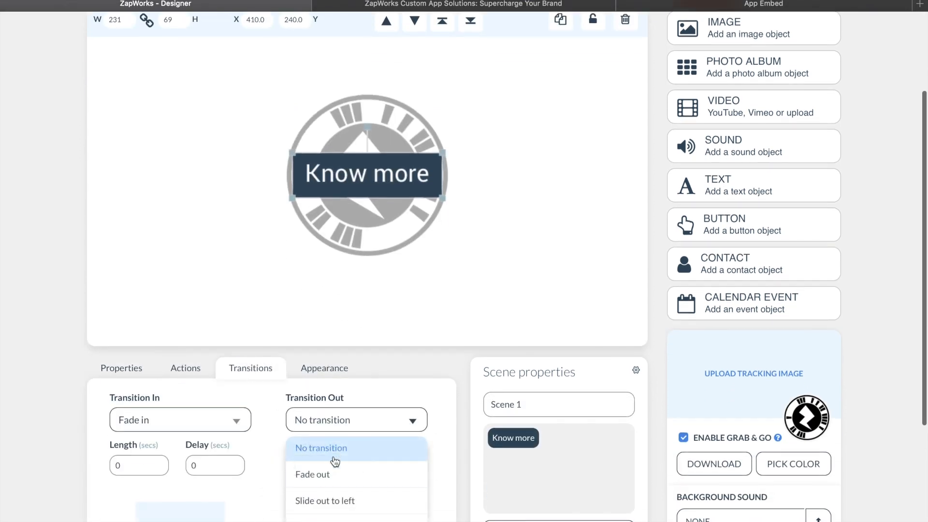
{"action": "left_click", "coordinate": [332, 474]}
{"action": "scroll", "coordinate": [260, 430], "scroll_direction": "down", "scroll_amount": 3}
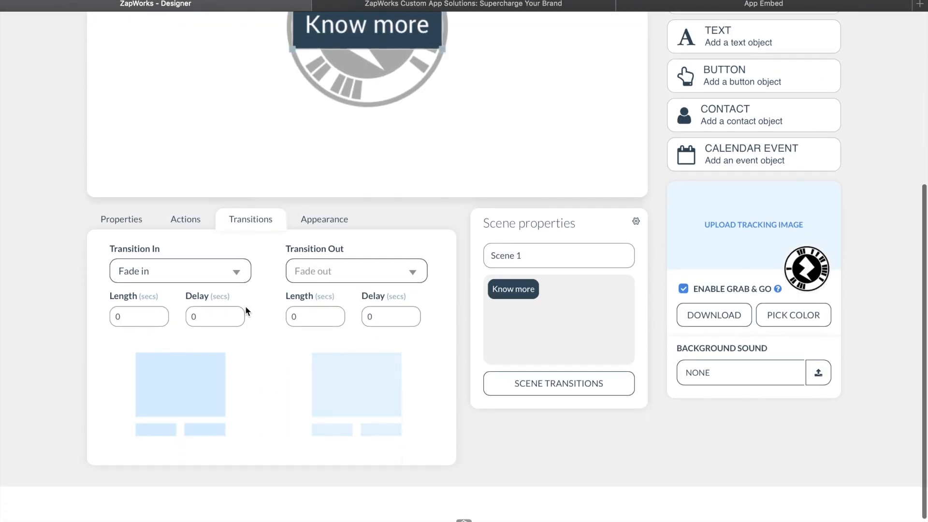
Step: Generate a temporary preview zapcode for the unpublished content and close the preview once viewed
{"action": "scroll", "coordinate": [257, 366], "scroll_direction": "up", "scroll_amount": 4}
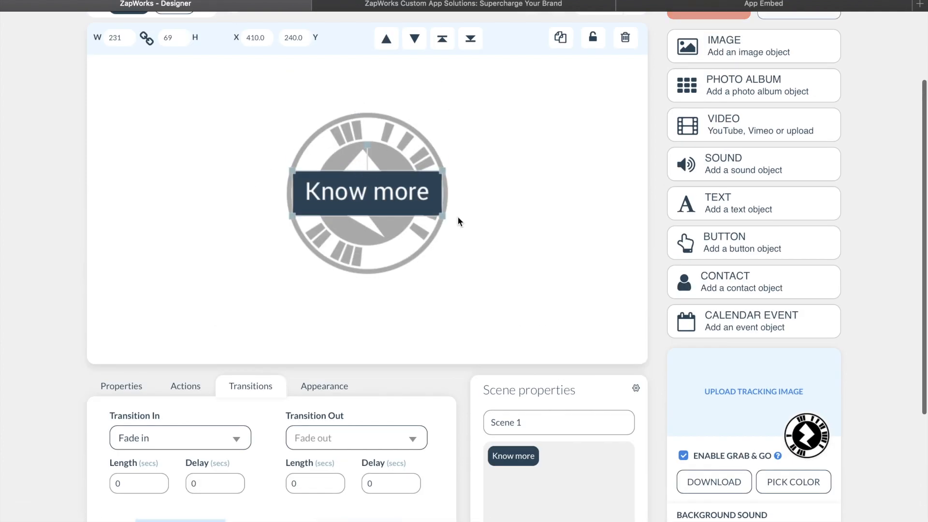
{"action": "scroll", "coordinate": [465, 251], "scroll_direction": "up", "scroll_amount": 2}
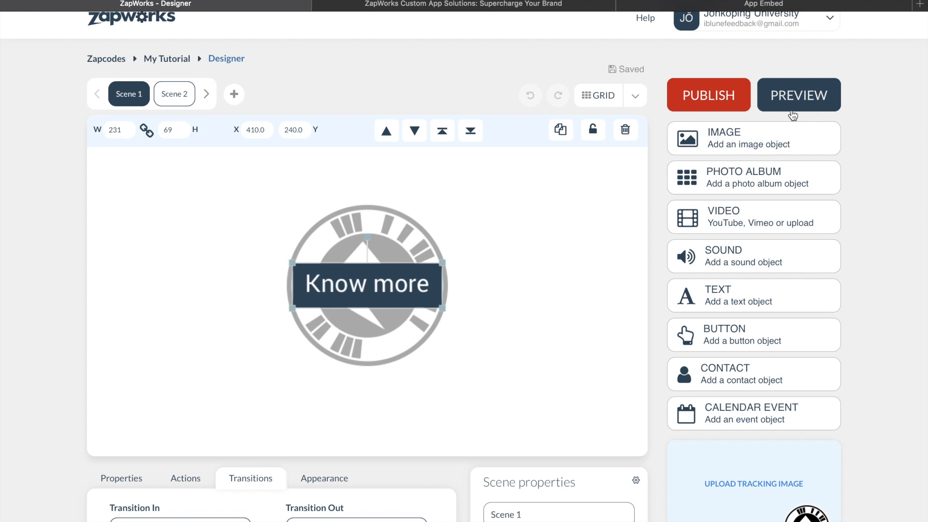
{"action": "double_click", "coordinate": [792, 110]}
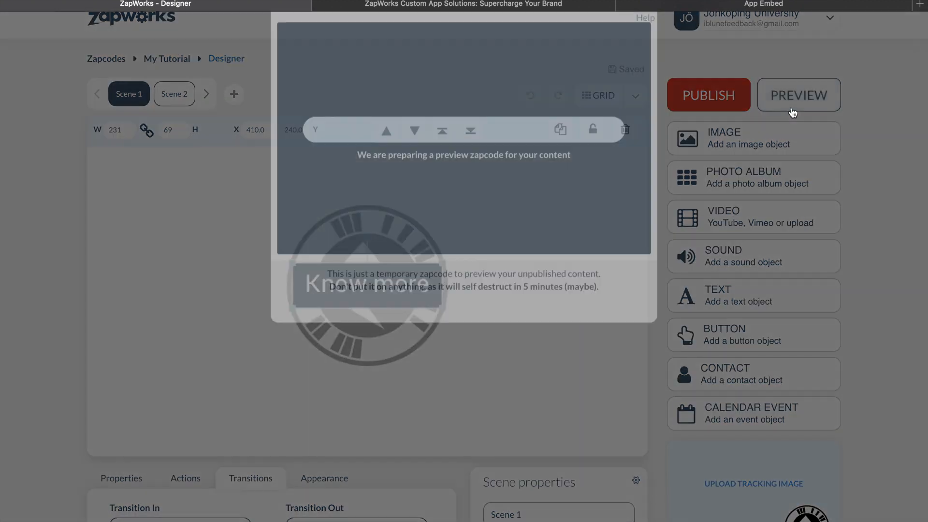
{"action": "left_click", "coordinate": [792, 110]}
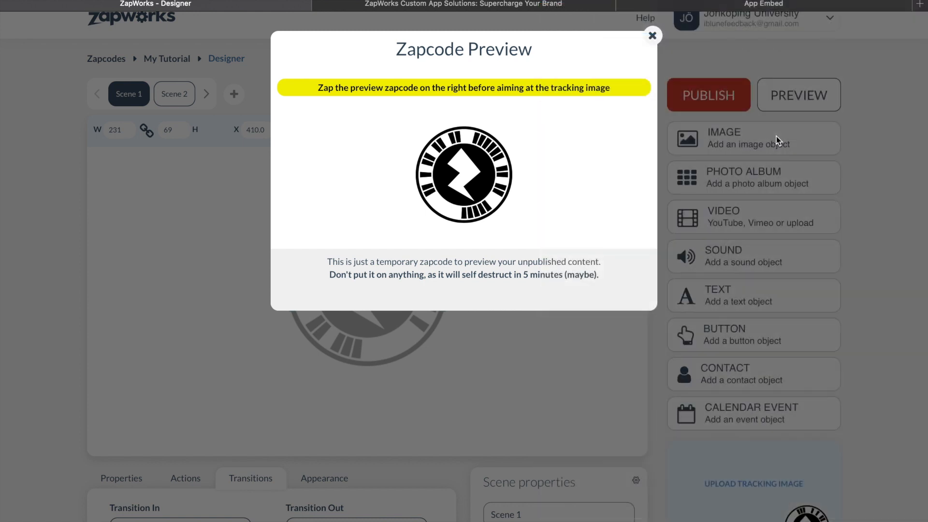
{"action": "left_click", "coordinate": [652, 36]}
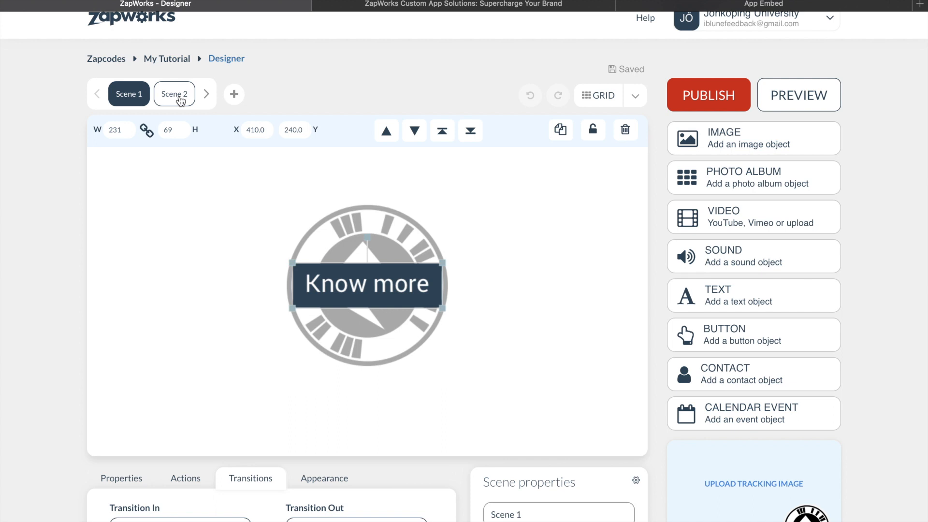
Step: Publish the My Tutorial experience to its zapcode
{"action": "scroll", "coordinate": [180, 100], "scroll_direction": "up", "scroll_amount": 1}
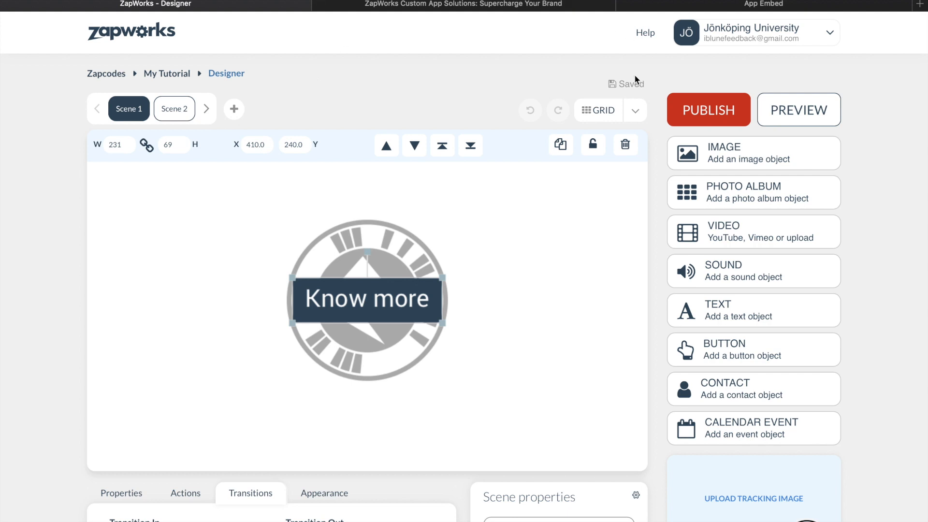
{"action": "left_click", "coordinate": [669, 114]}
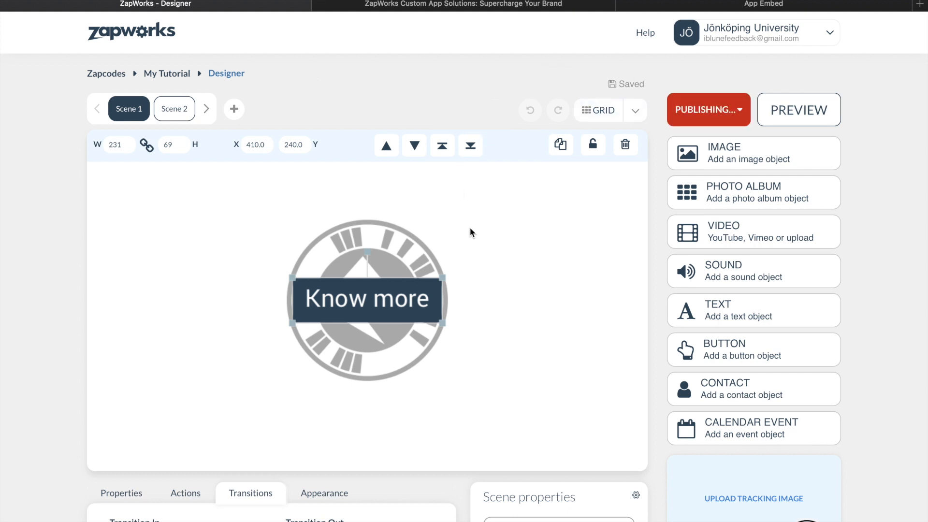
Step: Switch to Figma to examine the zapcode-marked photo in Frame 4.1, and return to ZapWorks Designer
{"action": "key", "text": "ctrl+Right"}
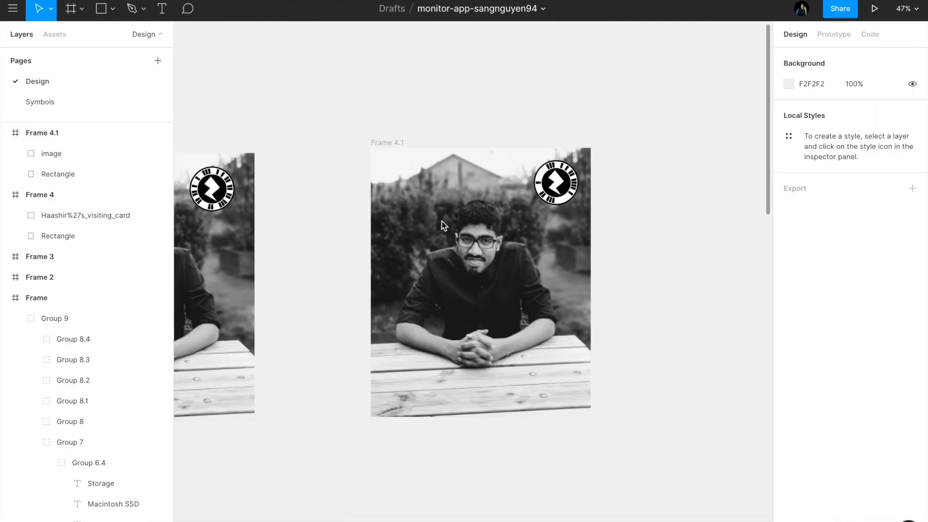
{"action": "left_click", "coordinate": [581, 178]}
{"action": "key", "text": "ctrl+Left"}
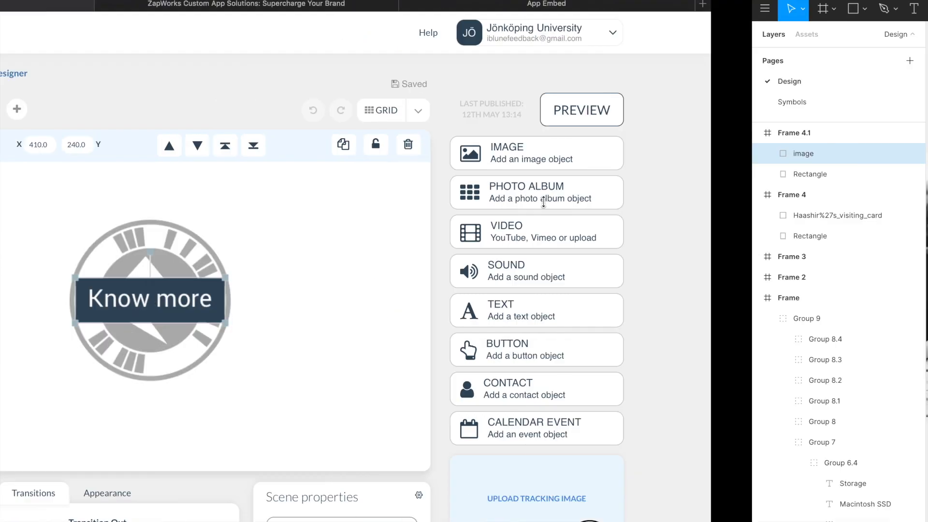
{"action": "key", "text": "ctrl+Right"}
{"action": "key", "text": "ctrl+Left"}
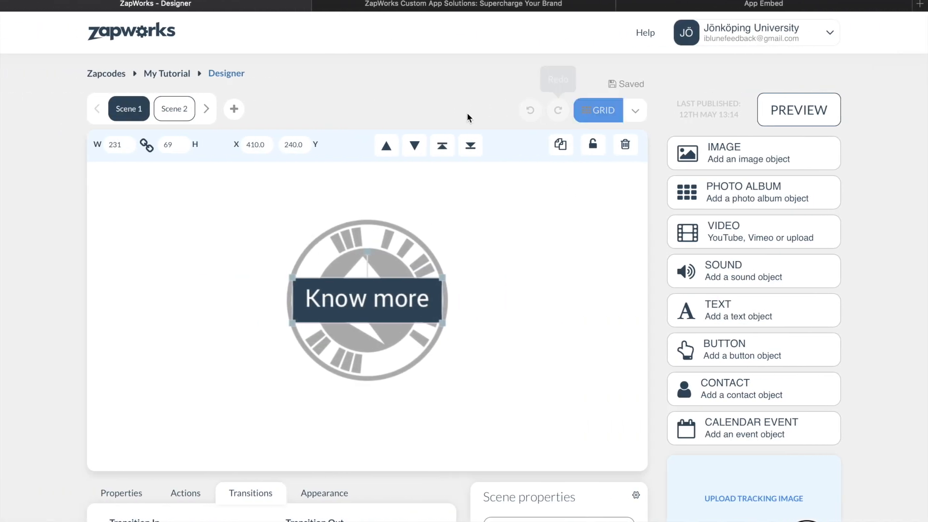
Step: Open the My Tutorial zapcode's overview page and highlight its deeplink URL
{"action": "left_click", "coordinate": [175, 78]}
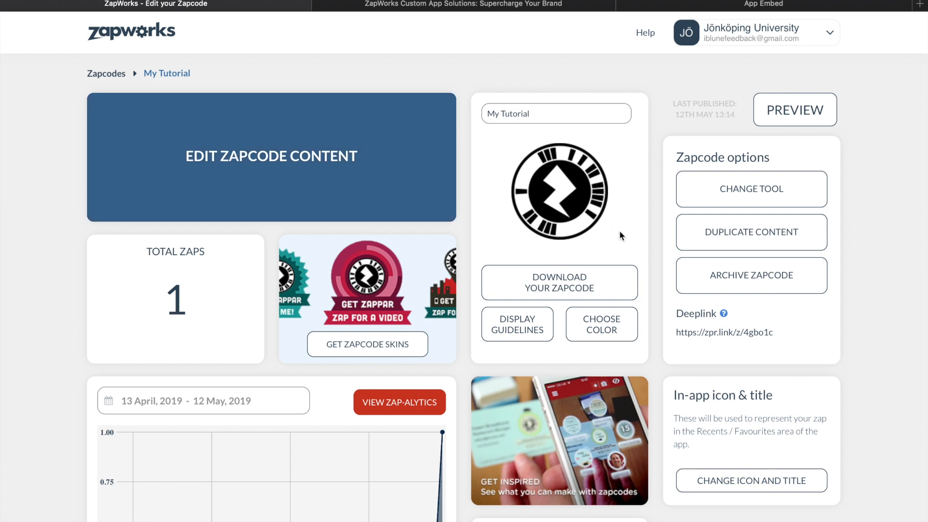
{"action": "scroll", "coordinate": [721, 332], "scroll_direction": "down", "scroll_amount": 1}
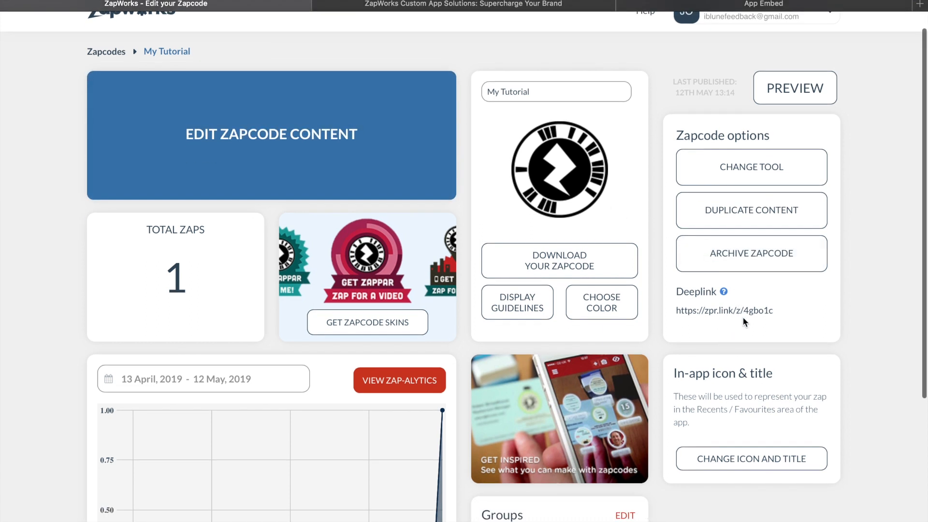
{"action": "triple_click", "coordinate": [736, 311]}
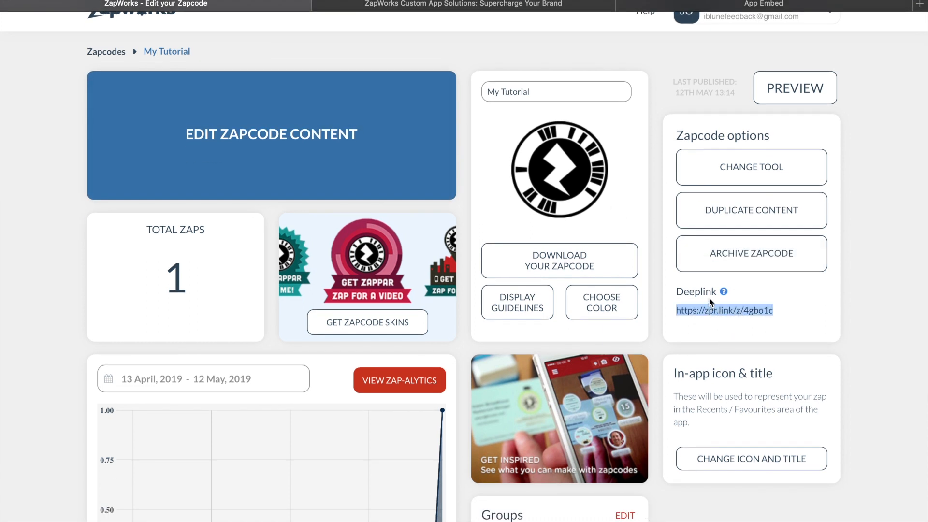
Step: Change the My Tutorial zapcode's colour to red and apply it
{"action": "scroll", "coordinate": [649, 312], "scroll_direction": "down", "scroll_amount": 5}
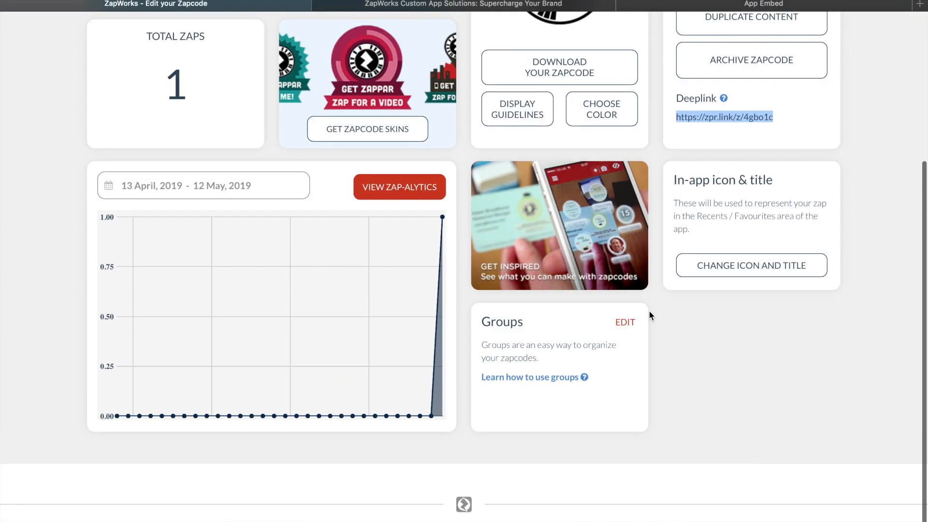
{"action": "left_click", "coordinate": [630, 122]}
{"action": "left_click", "coordinate": [583, 157]}
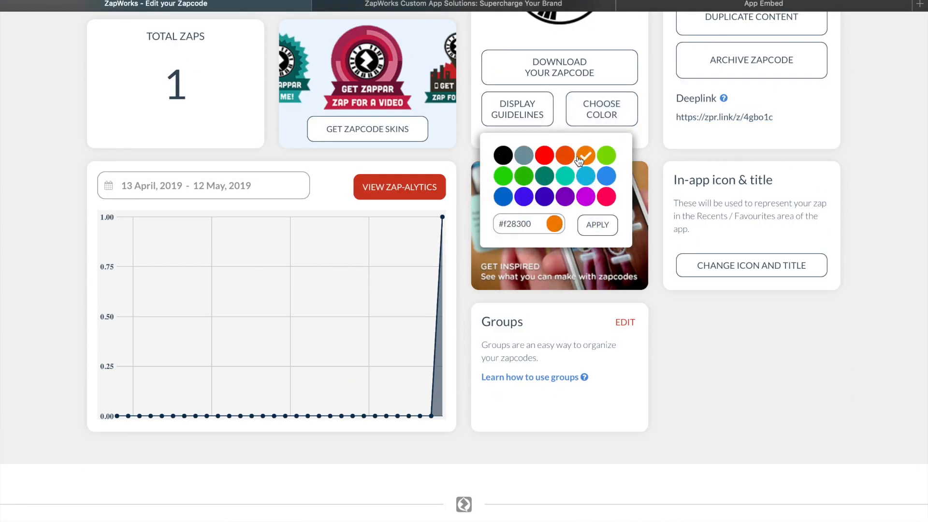
{"action": "scroll", "coordinate": [578, 162], "scroll_direction": "up", "scroll_amount": 4}
{"action": "left_click", "coordinate": [544, 310]}
{"action": "left_click", "coordinate": [603, 387]}
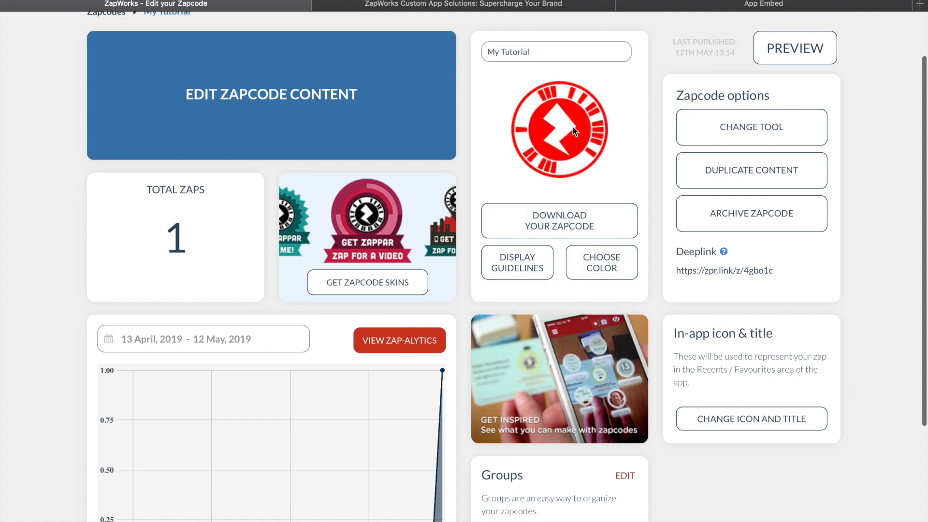
{"action": "left_click", "coordinate": [530, 264]}
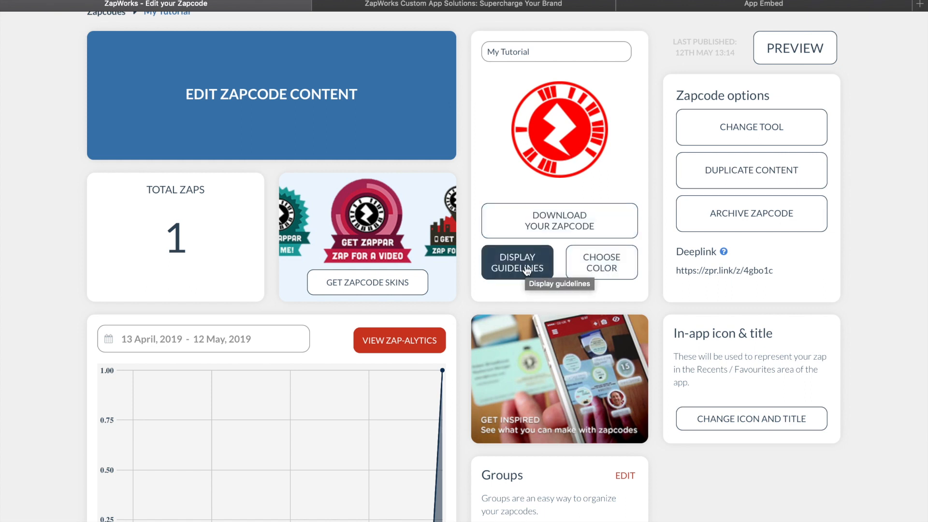
{"action": "scroll", "coordinate": [526, 269], "scroll_direction": "up", "scroll_amount": 2}
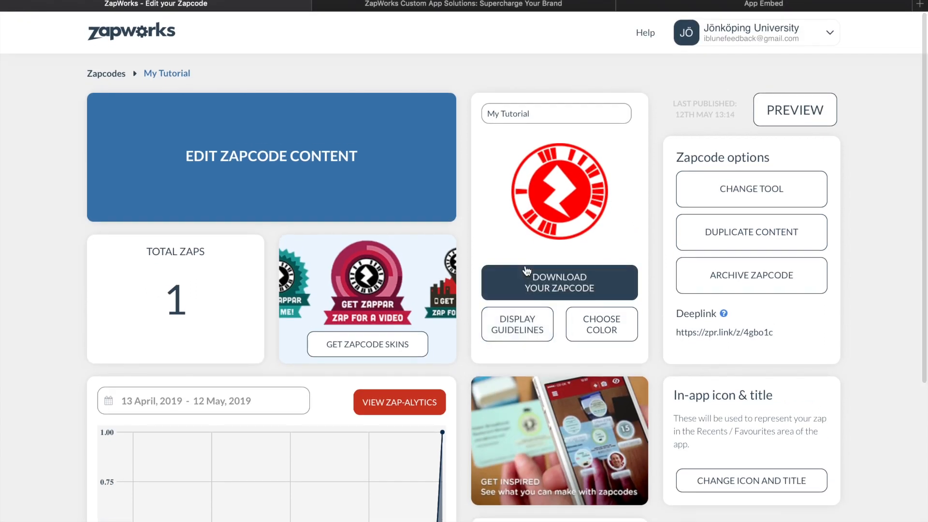